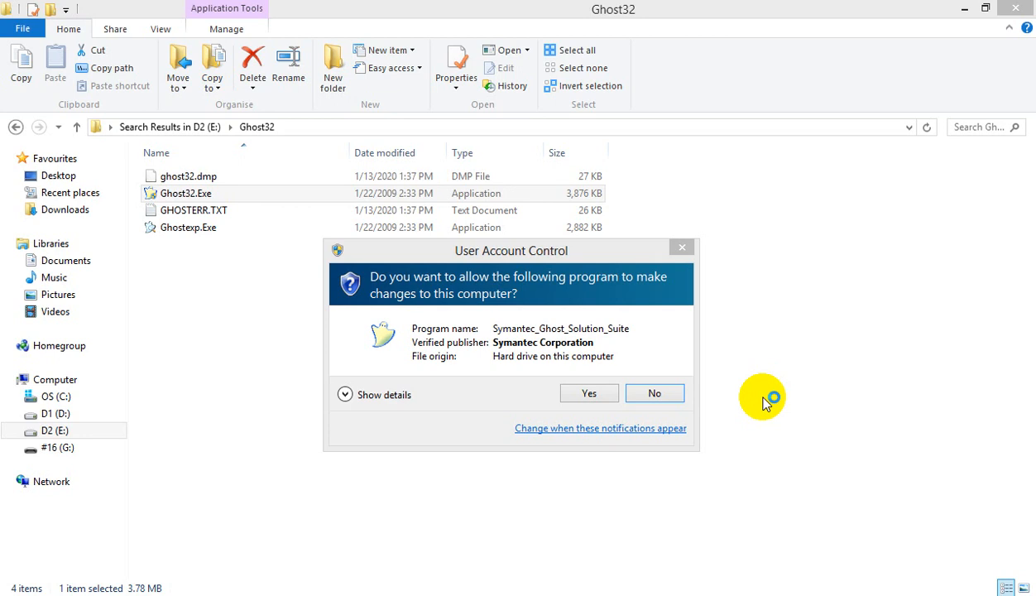
- Allow Ghost32 to make changes to the computer and dismiss the About Symantec Ghost notice
click(589, 396)
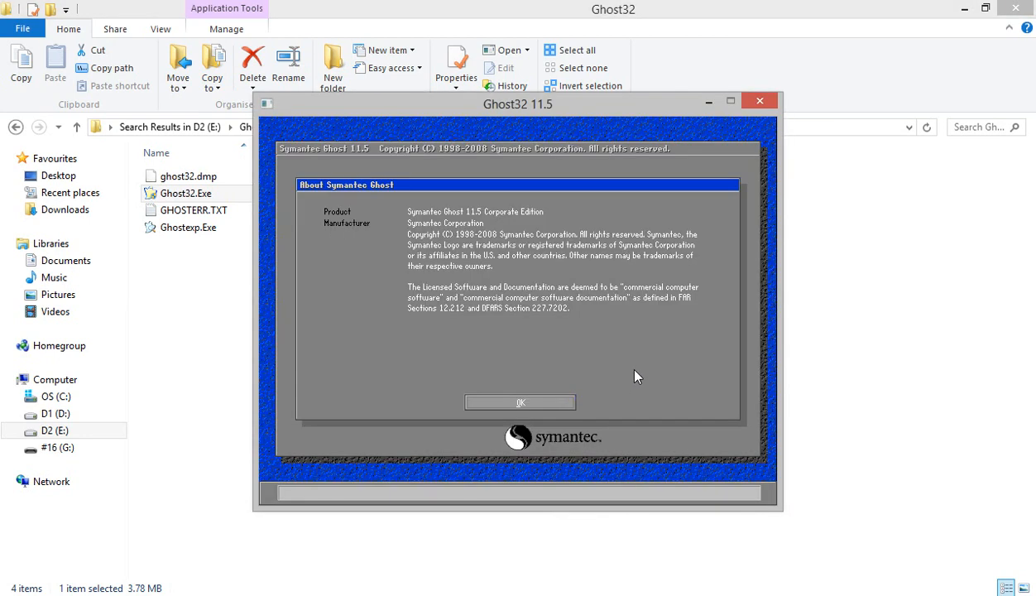
click(522, 403)
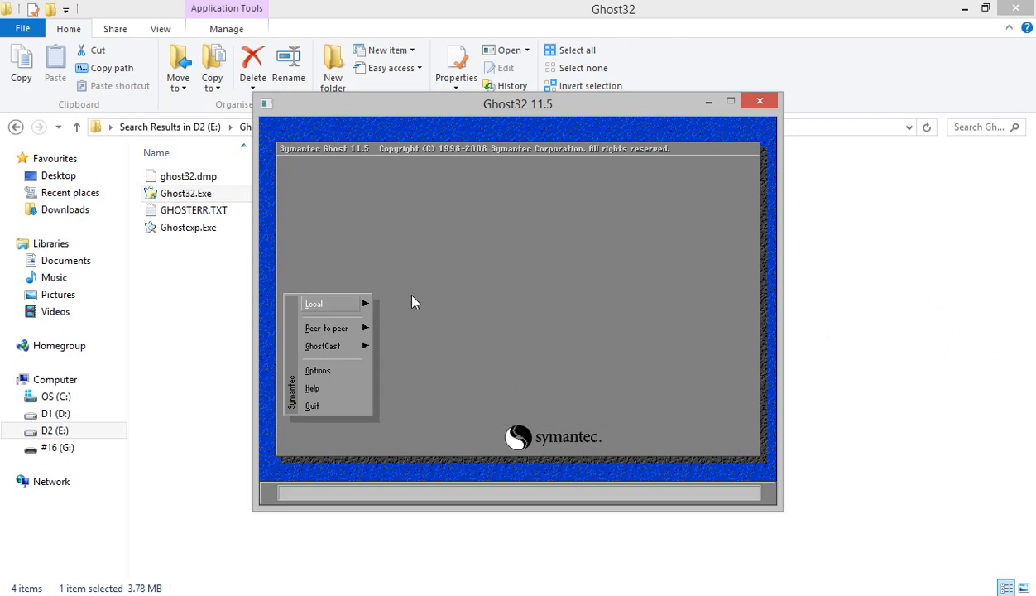
- Start a local partition-to-image backup with Samsung drive 1 as the source drive
click(327, 309)
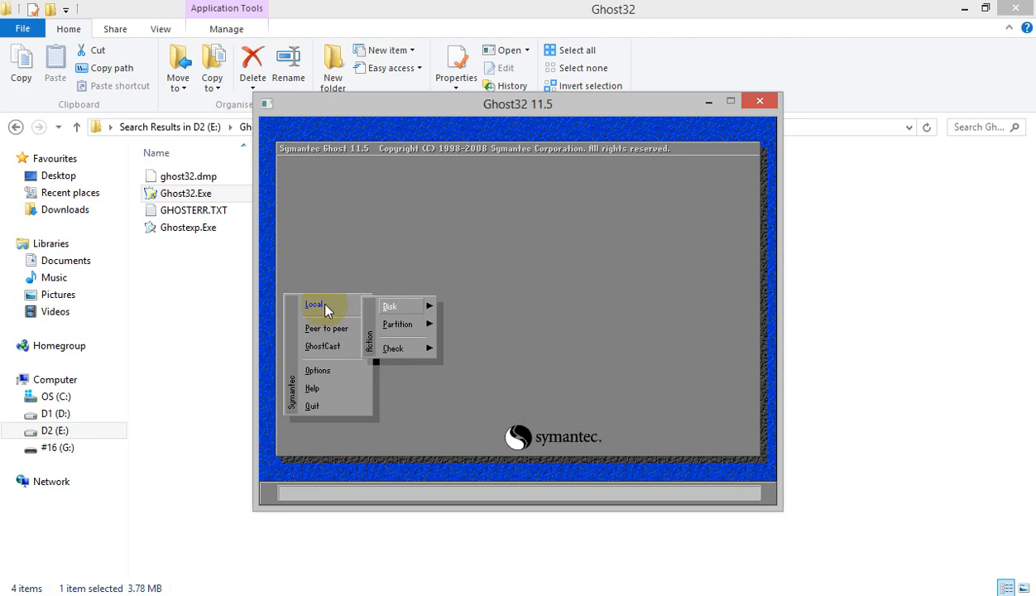
click(405, 328)
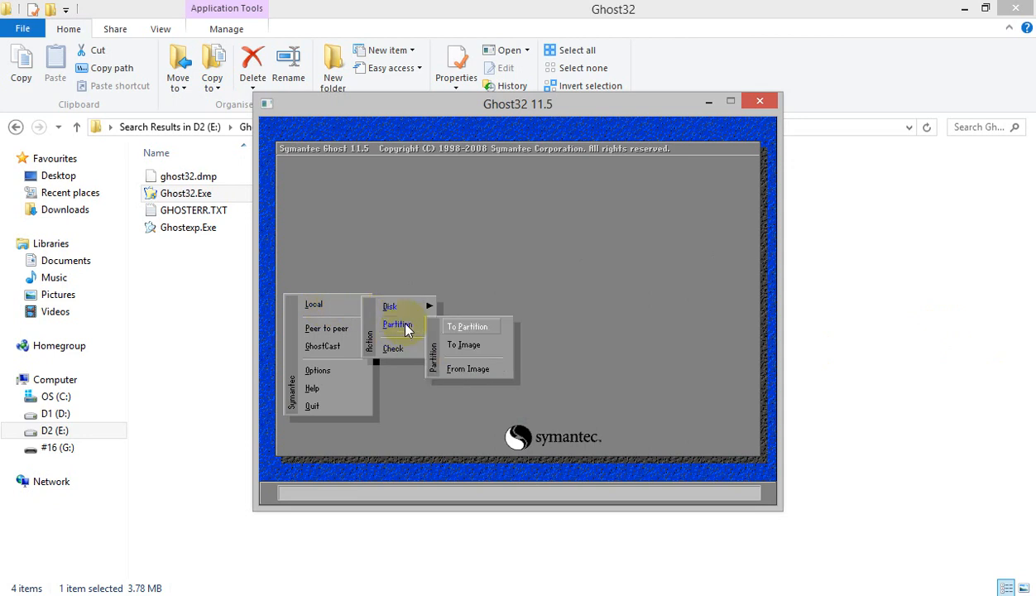
click(483, 348)
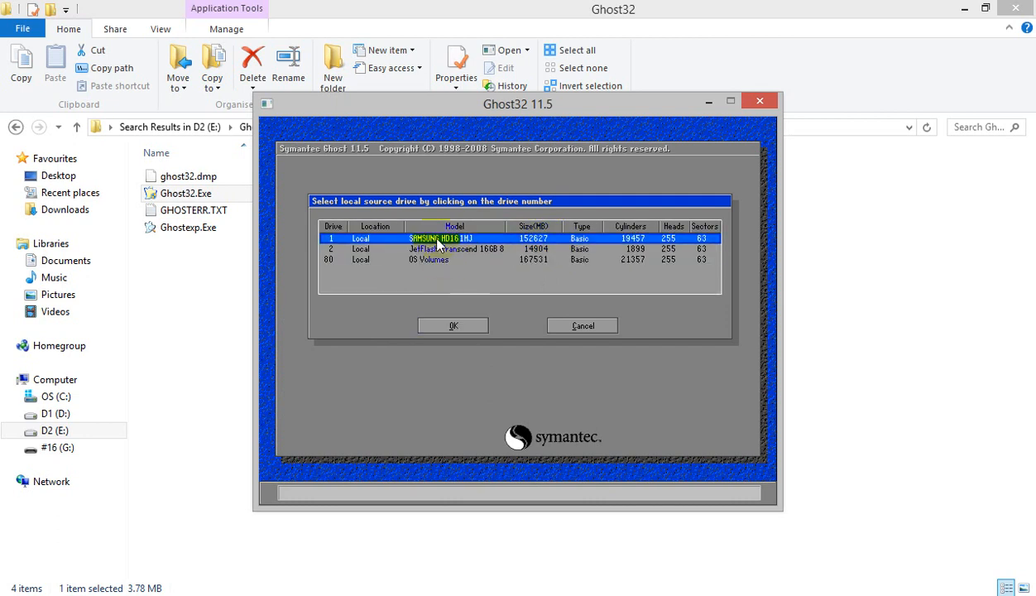
click(474, 330)
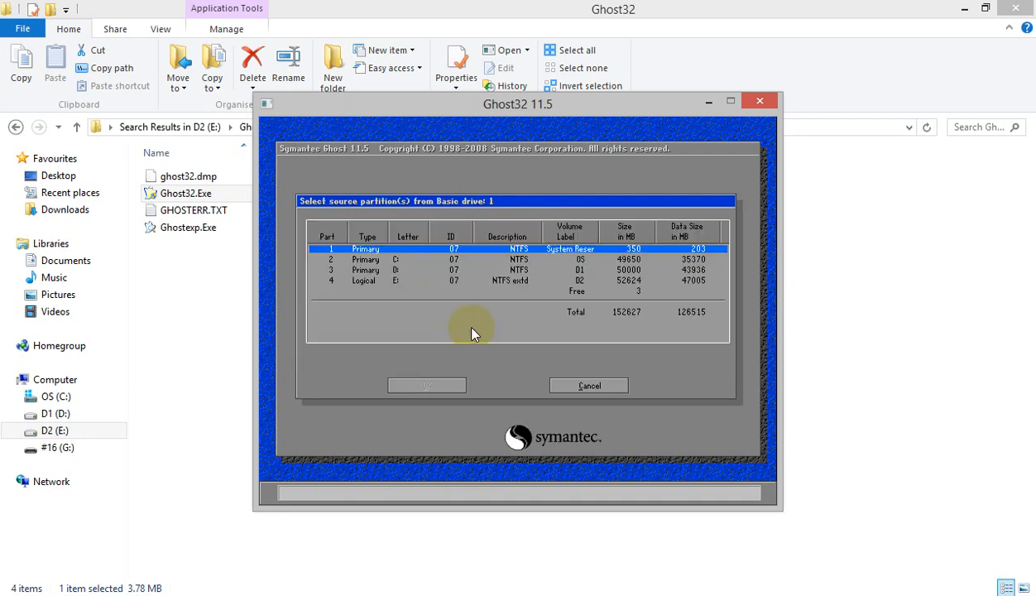
- Select partition 2 (C:, OS) on drive 1 as the source partition for the image
click(393, 259)
click(437, 249)
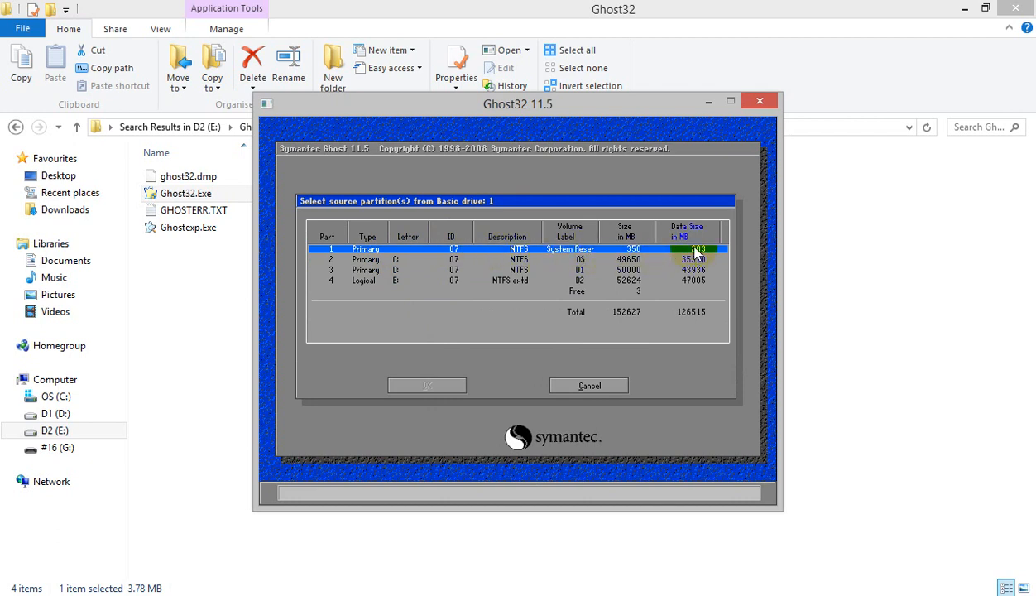
click(654, 259)
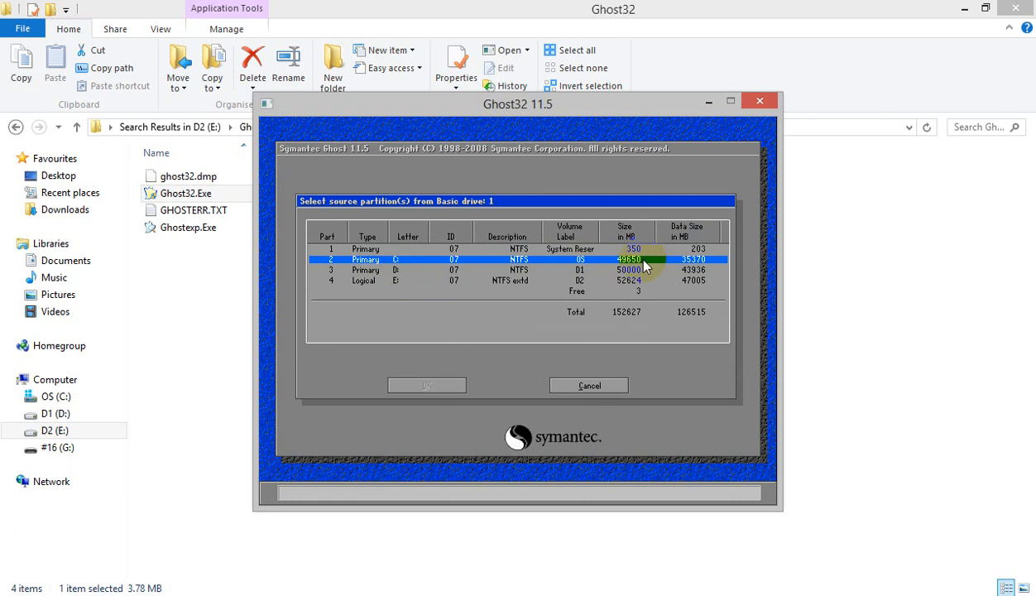
click(403, 271)
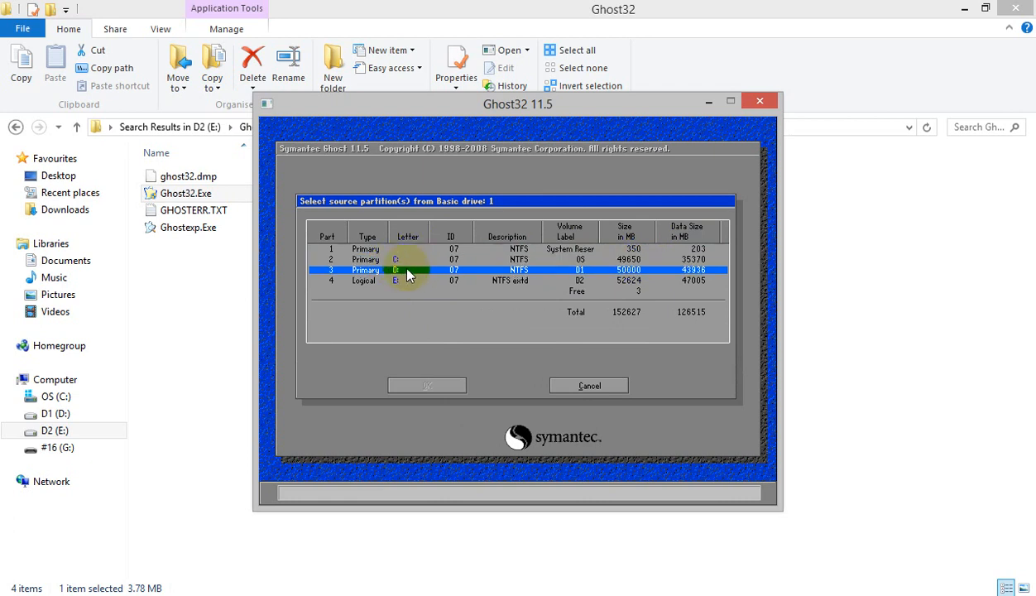
click(406, 281)
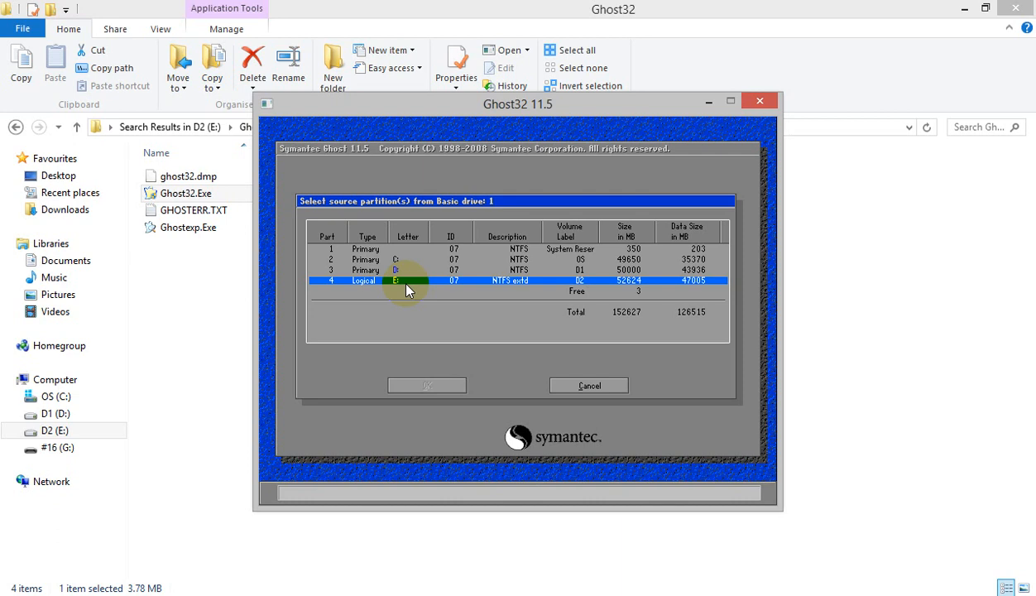
click(397, 271)
click(400, 259)
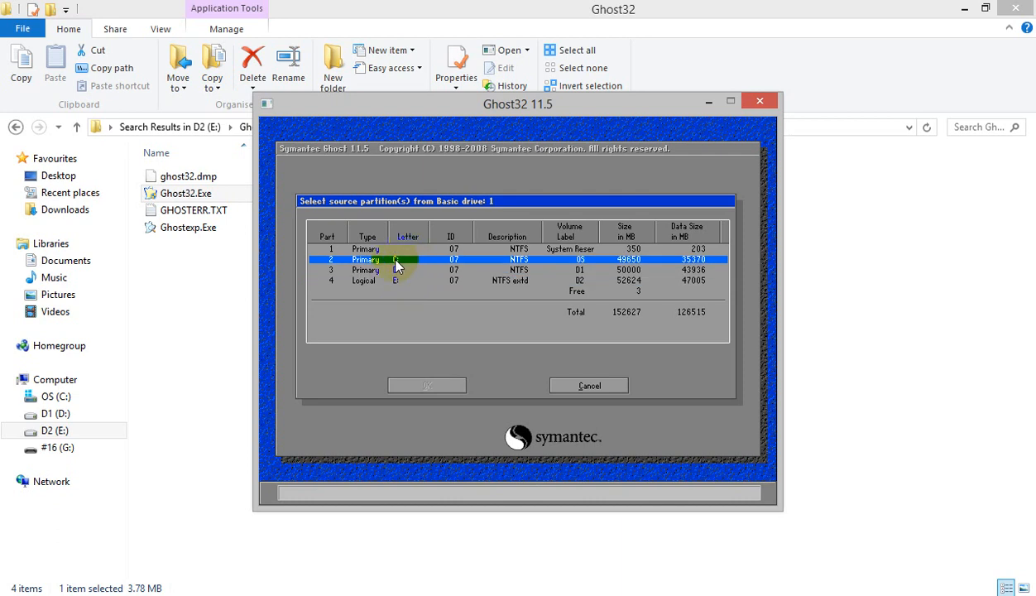
click(383, 261)
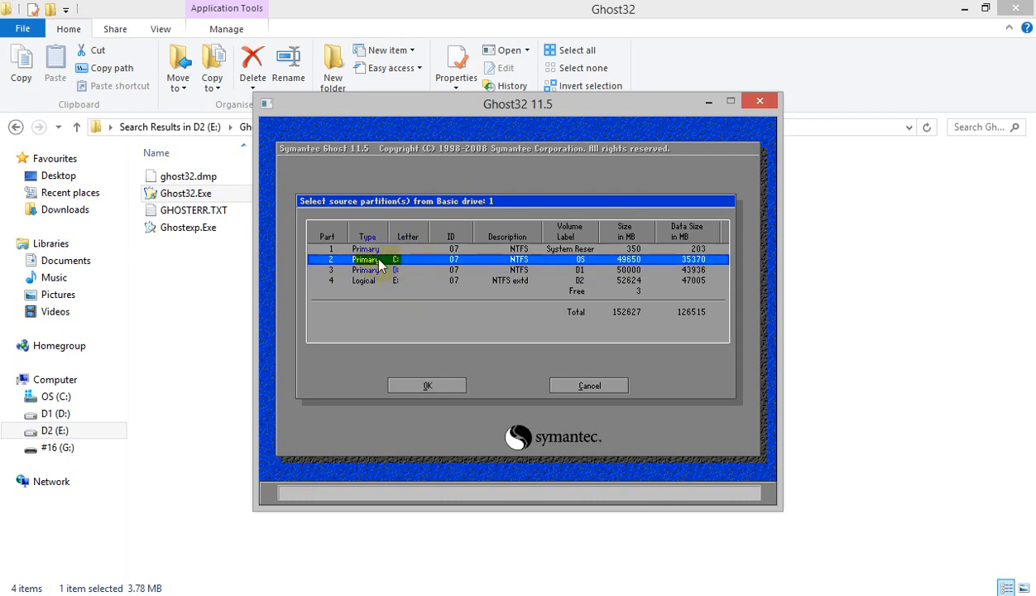
click(427, 386)
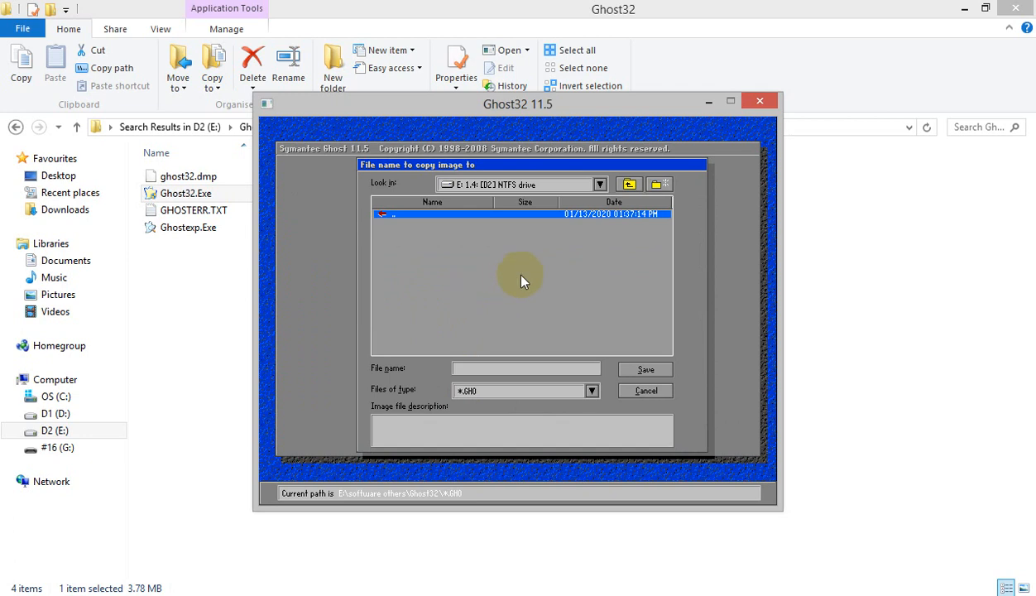
- Choose the D1 (D:) drive as the image destination with the file name sdfs, and cancel the backup
click(594, 189)
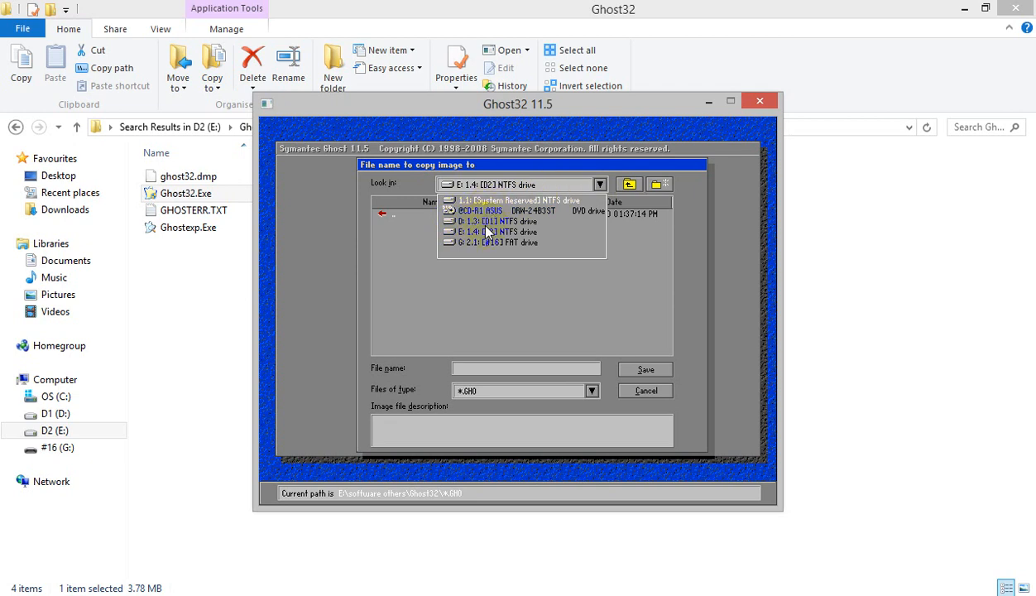
click(486, 222)
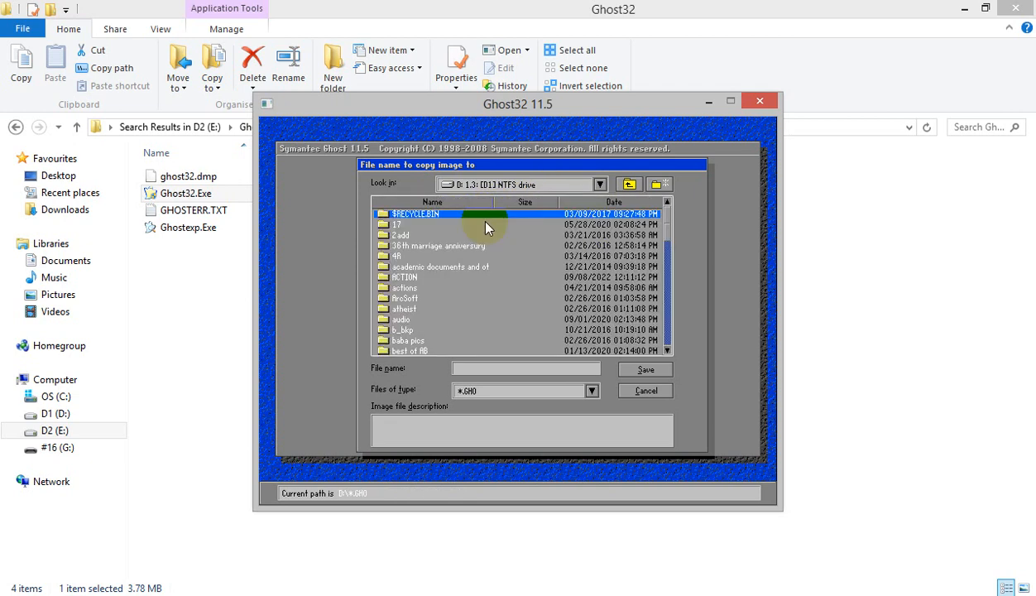
click(493, 370)
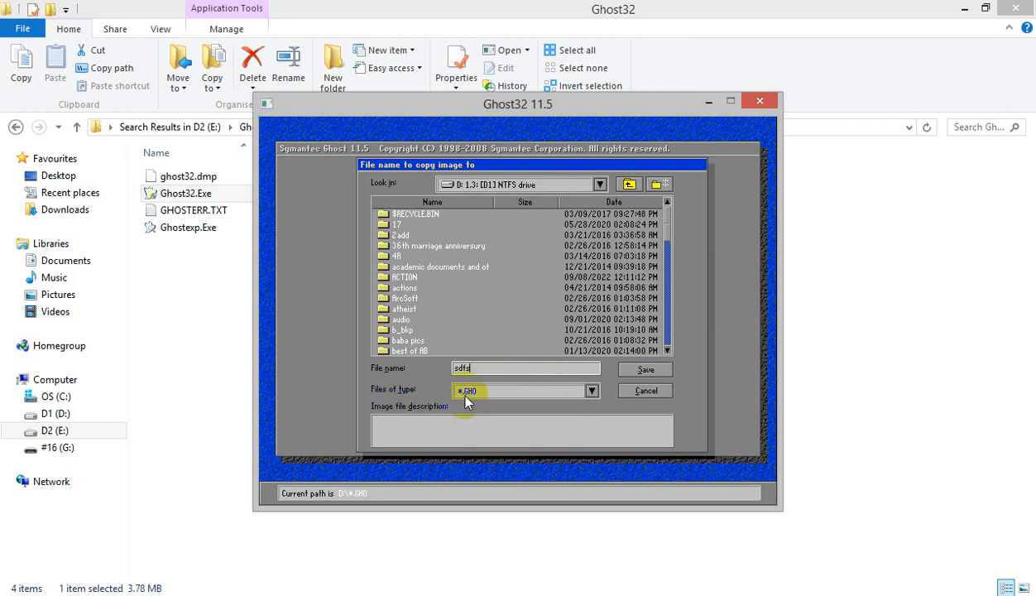
click(646, 391)
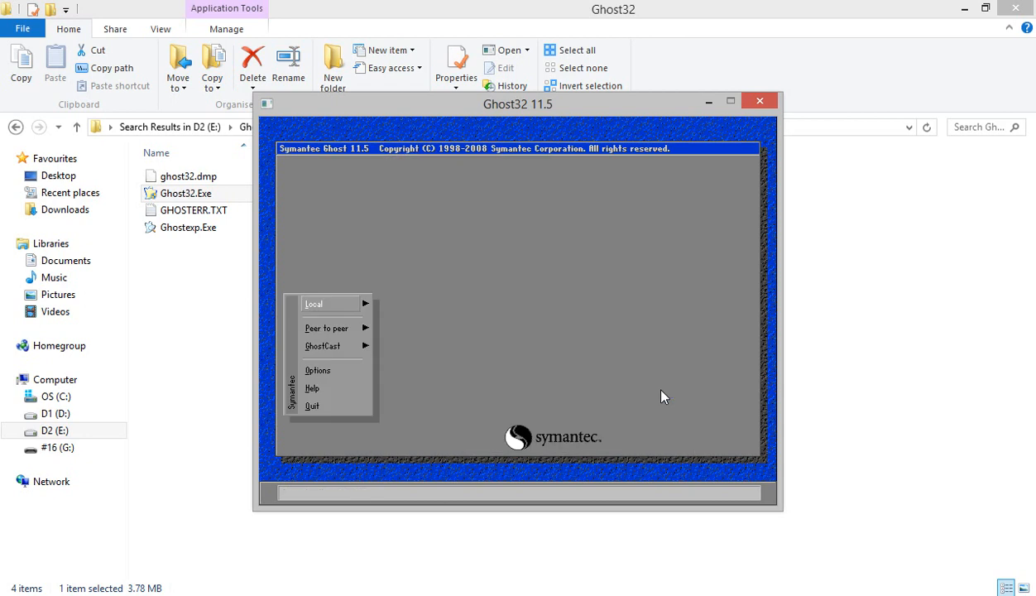
- Examine the existing backup image 111213.GHO in the sysbackwin8 folder on D1 (D:), and minimize the folder window
click(56, 416)
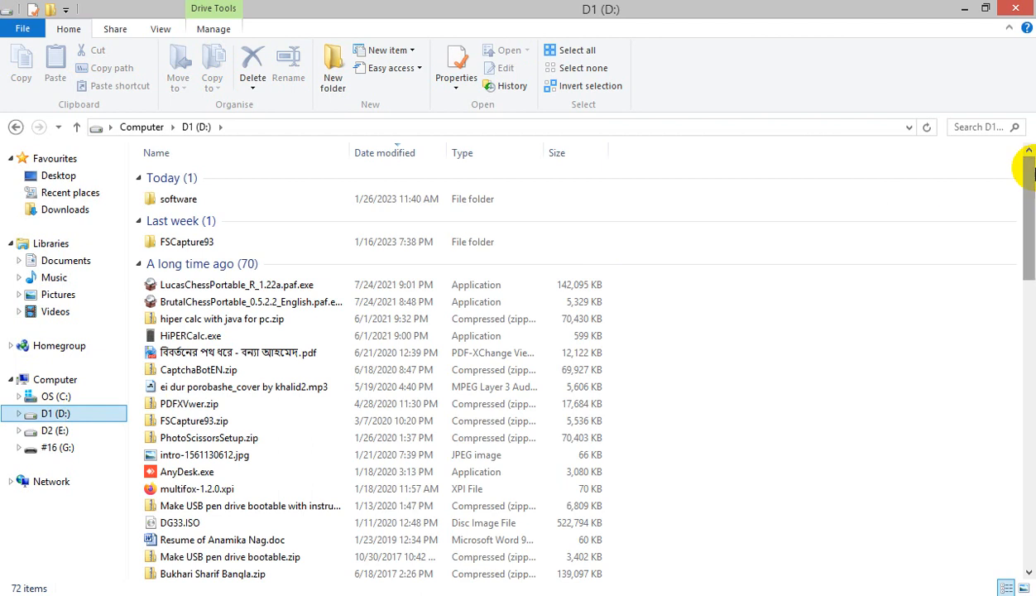
drag(1025, 161, 1025, 432)
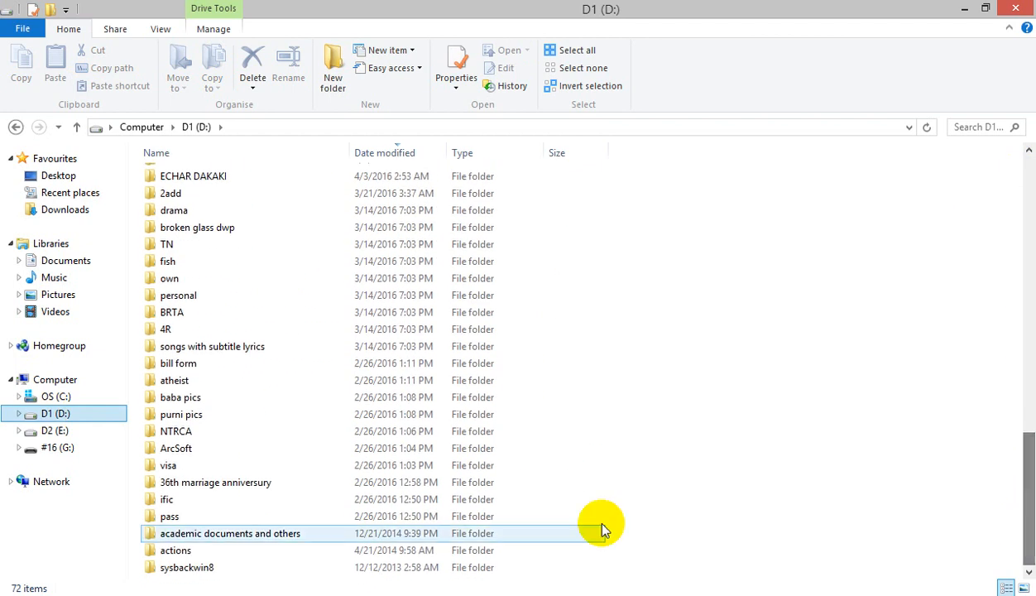
click(185, 570)
double_click(186, 572)
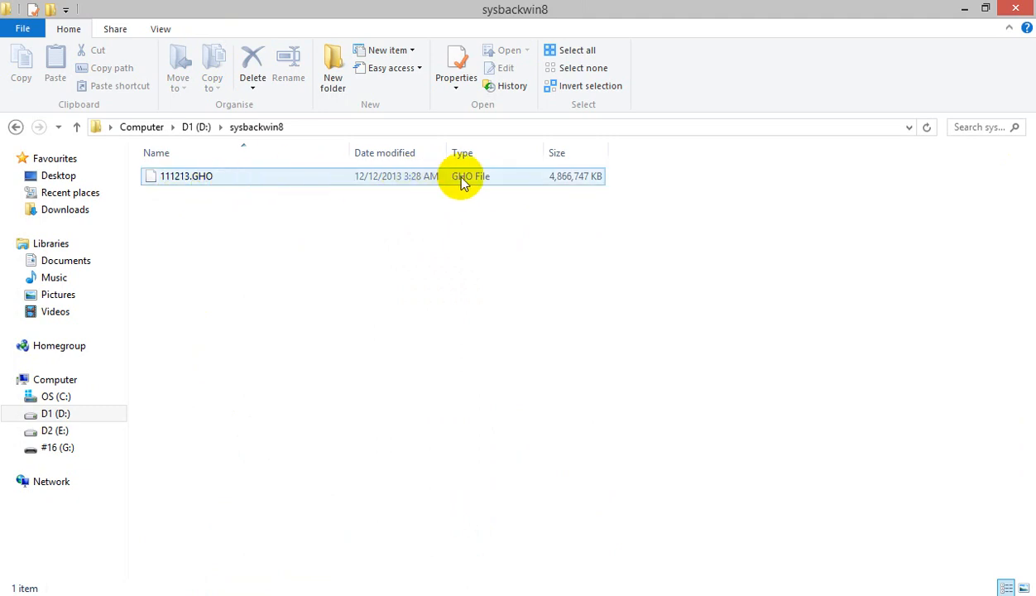
click(563, 182)
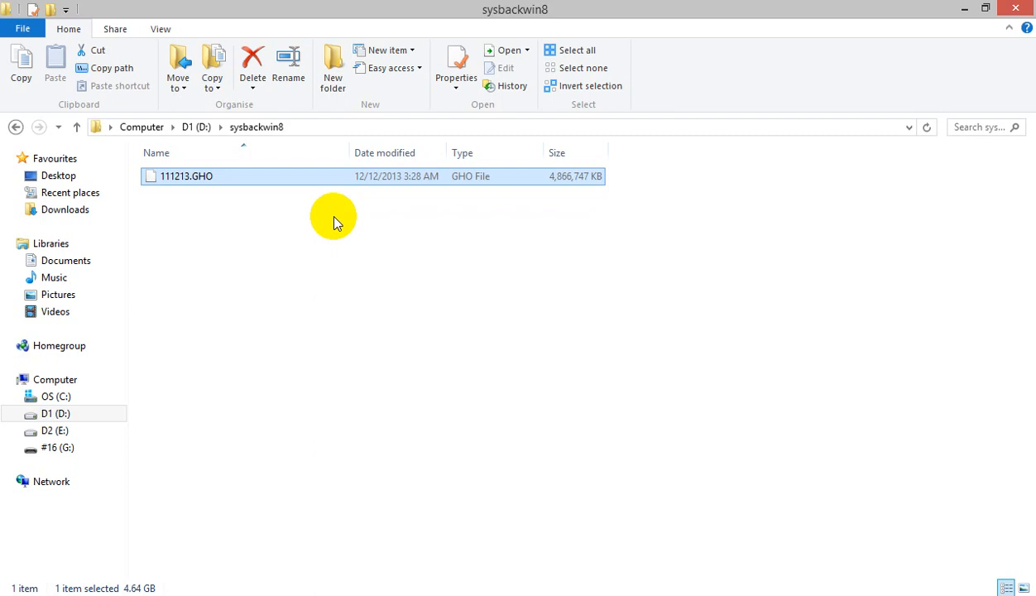
click(964, 10)
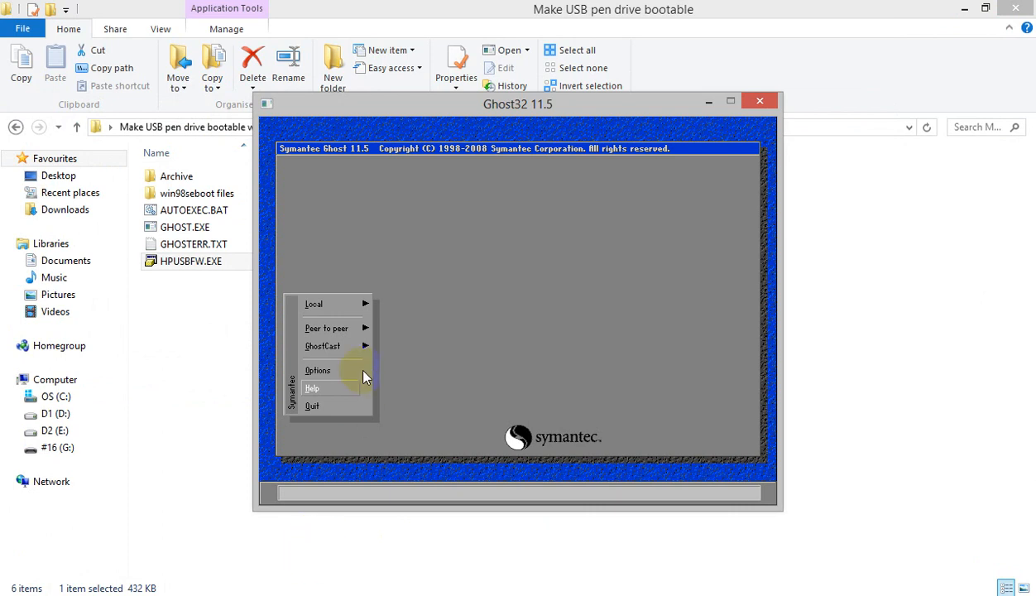
- Start a local partition restore from the image file 111213.GHO in the sysbackwin8 folder on D1 (D:)
click(334, 308)
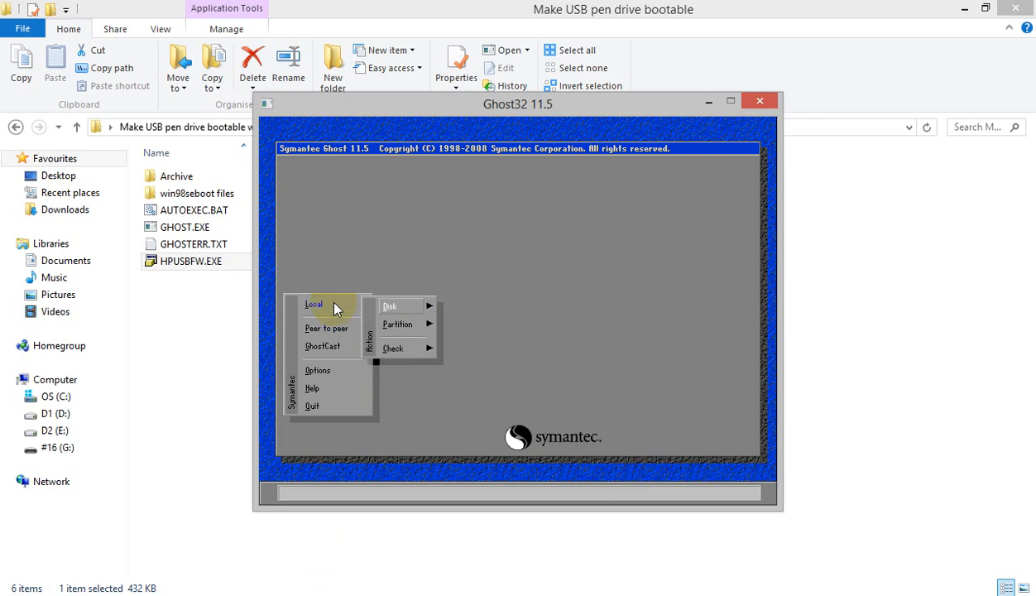
click(405, 333)
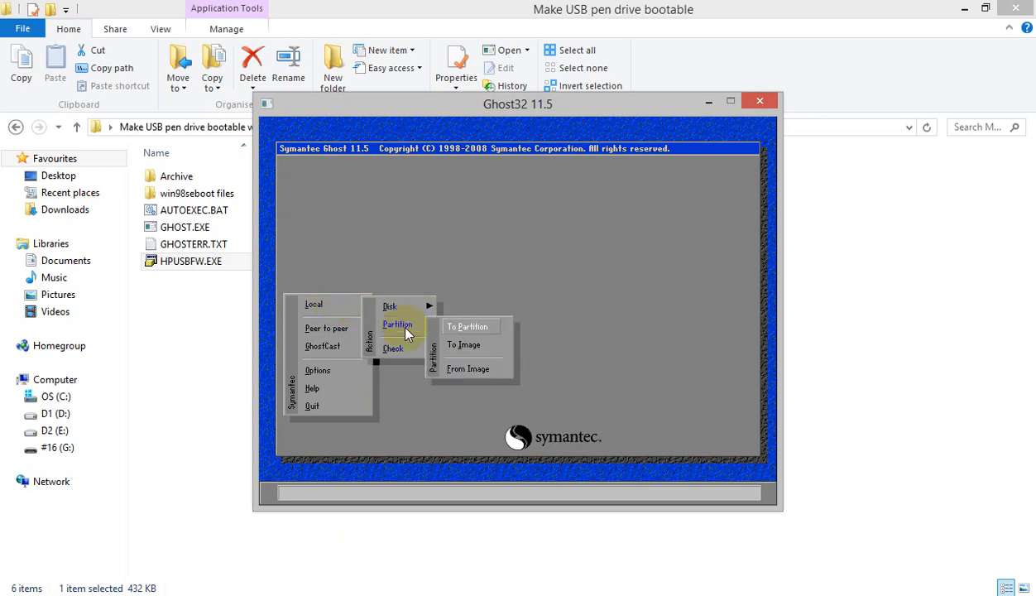
click(474, 372)
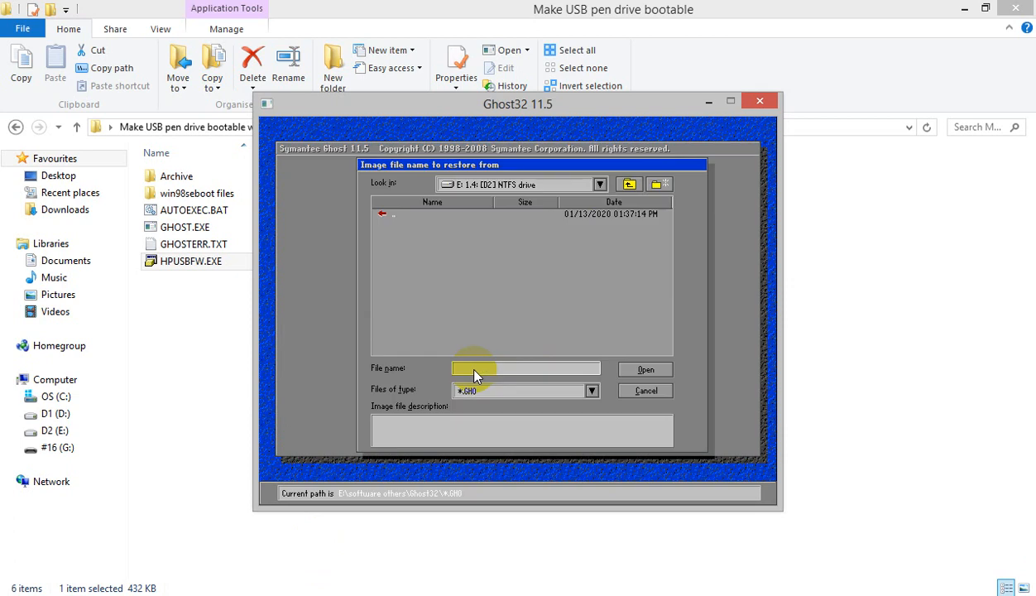
click(600, 185)
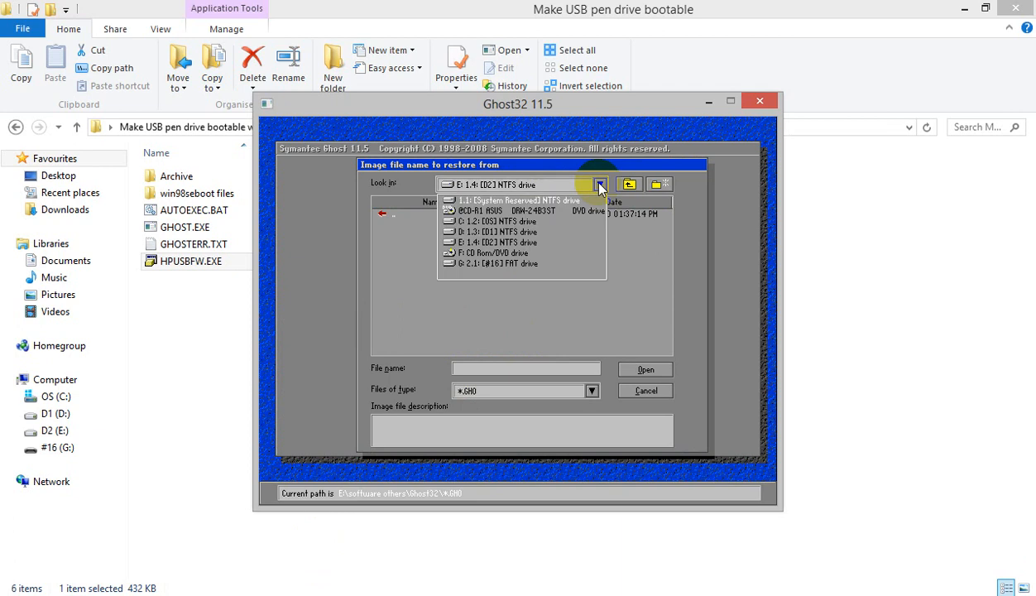
click(475, 222)
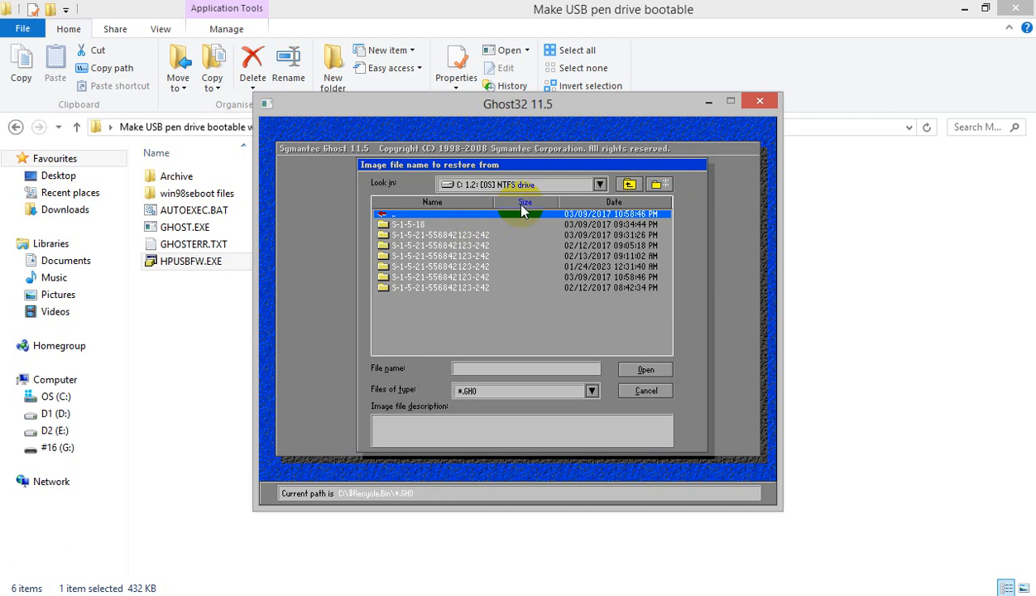
click(578, 185)
click(583, 185)
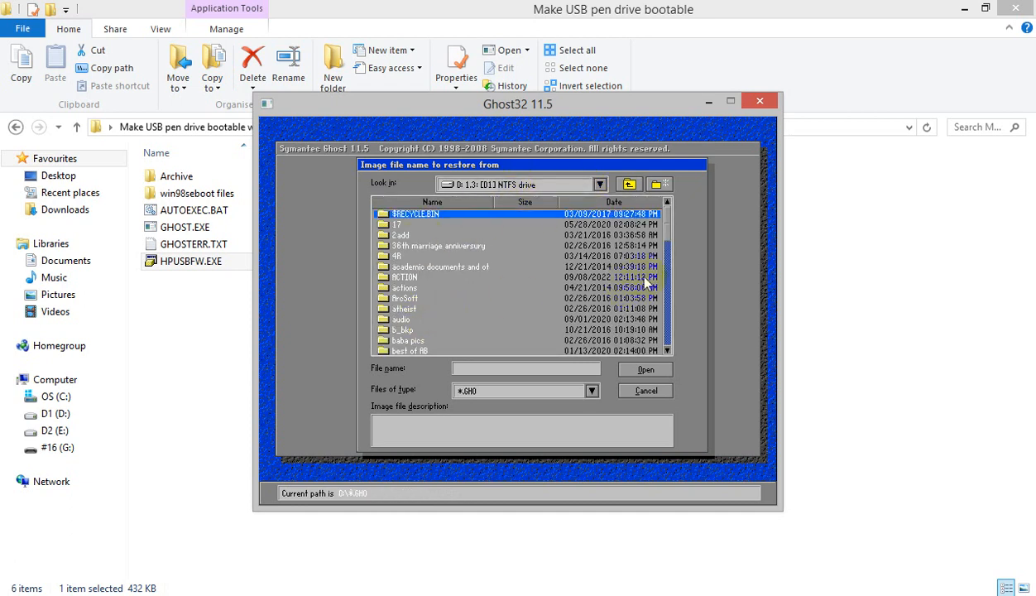
drag(666, 225, 667, 341)
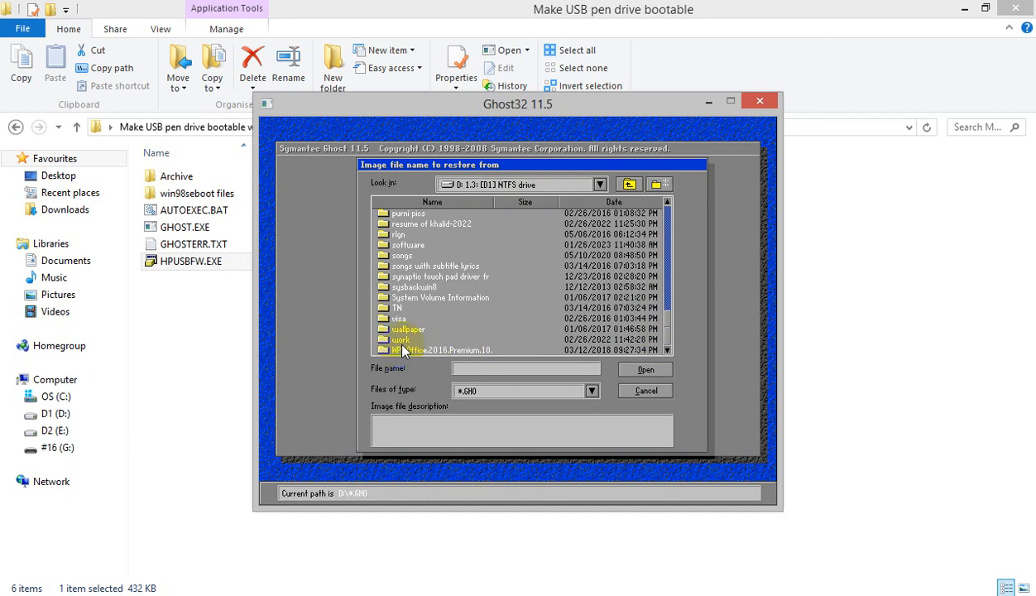
double_click(417, 287)
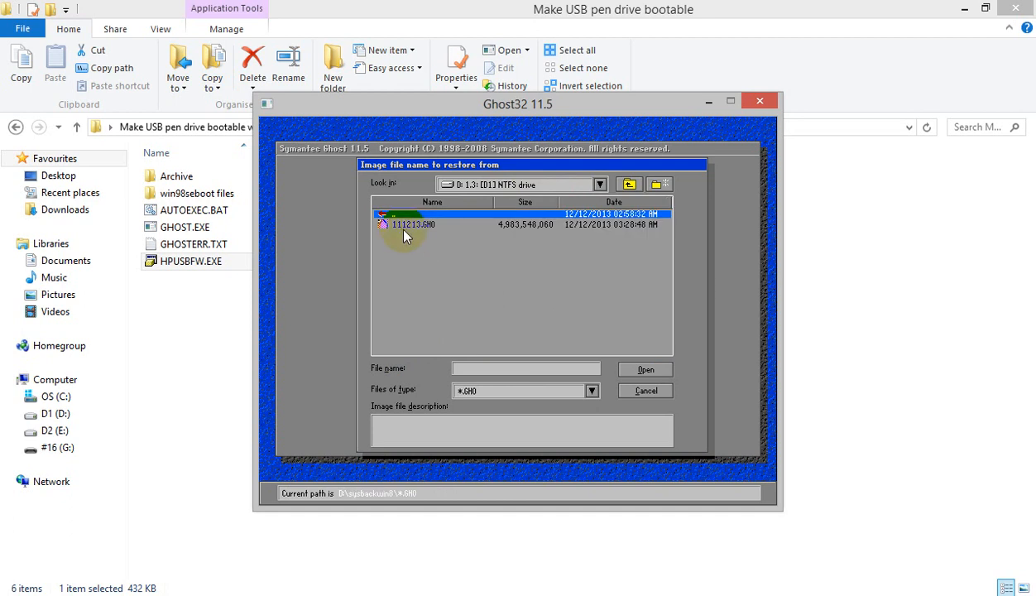
double_click(428, 232)
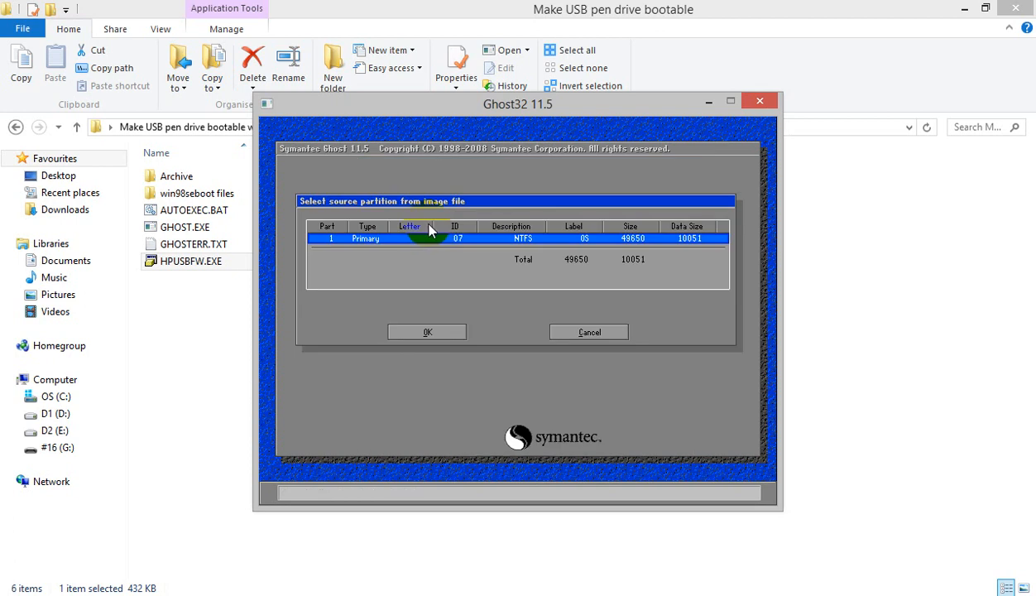
- Select partition 1 (OS) of the image as the restore source and local drive 1 as the destination drive
click(446, 336)
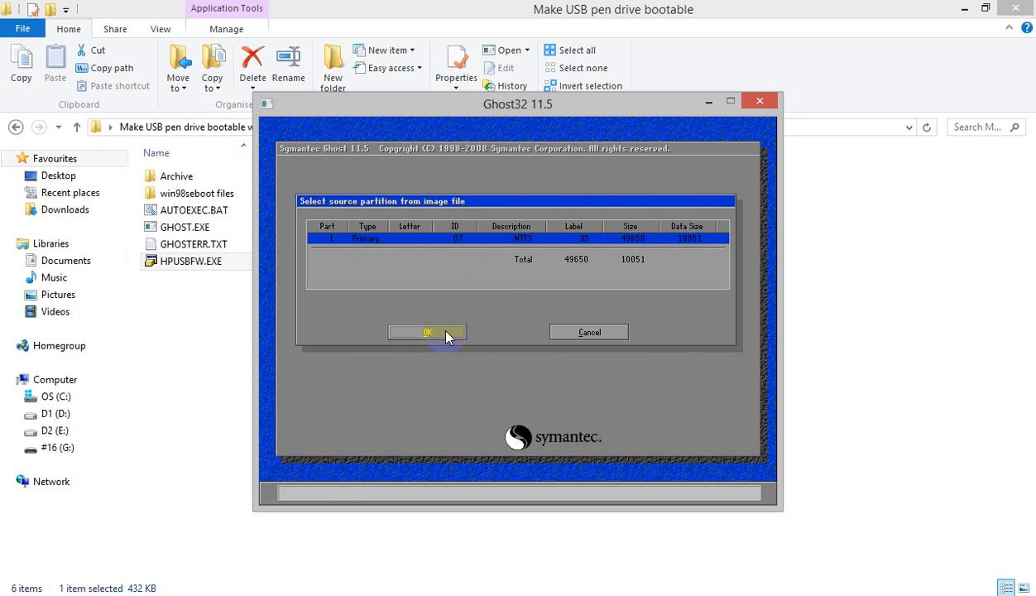
click(447, 336)
click(453, 241)
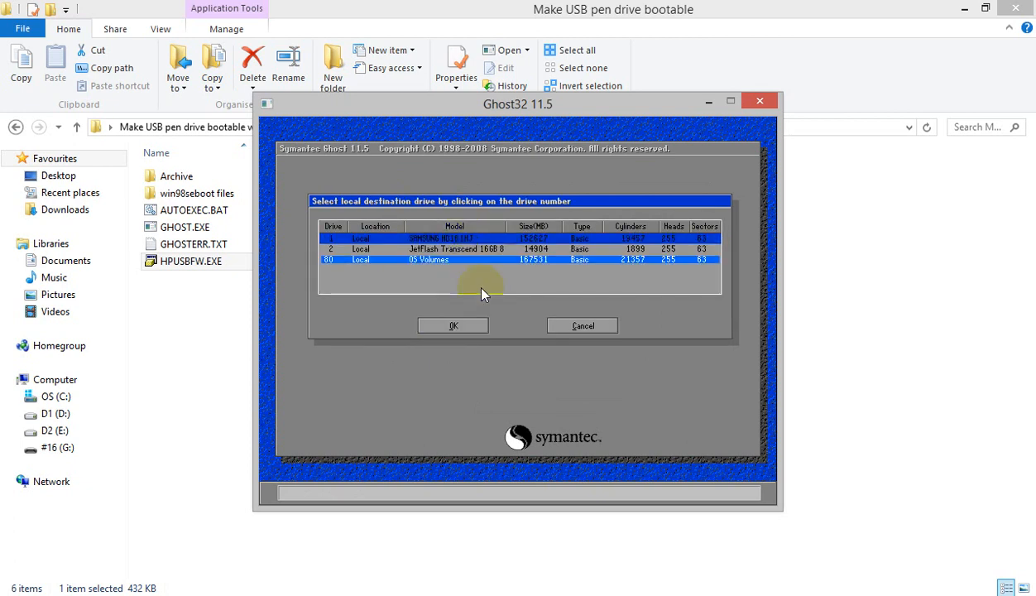
click(477, 327)
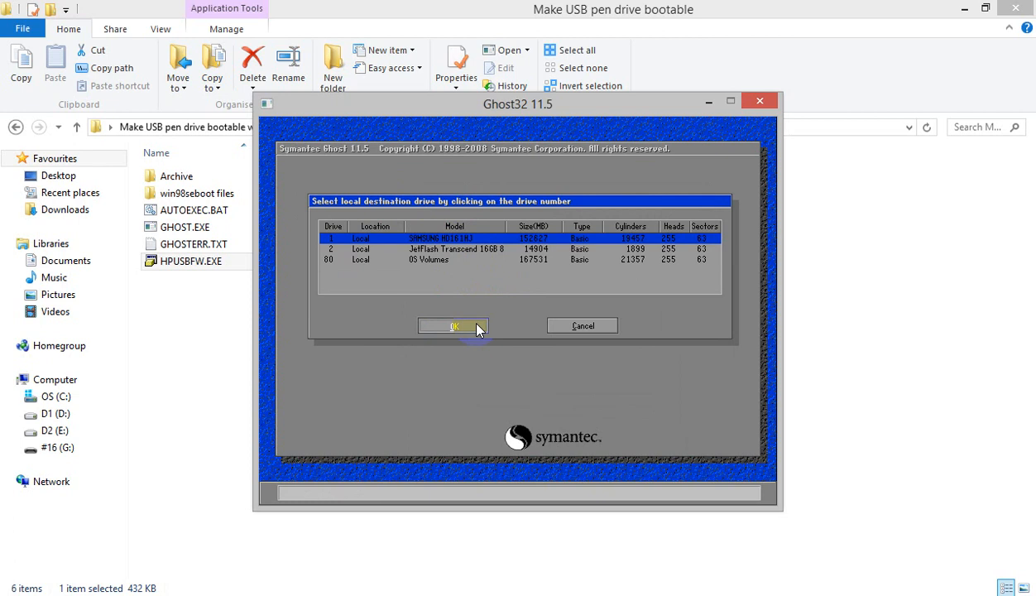
- Choose partition 2 (C:, OS) on drive 1 as the restore destination, and cancel the restore
click(372, 261)
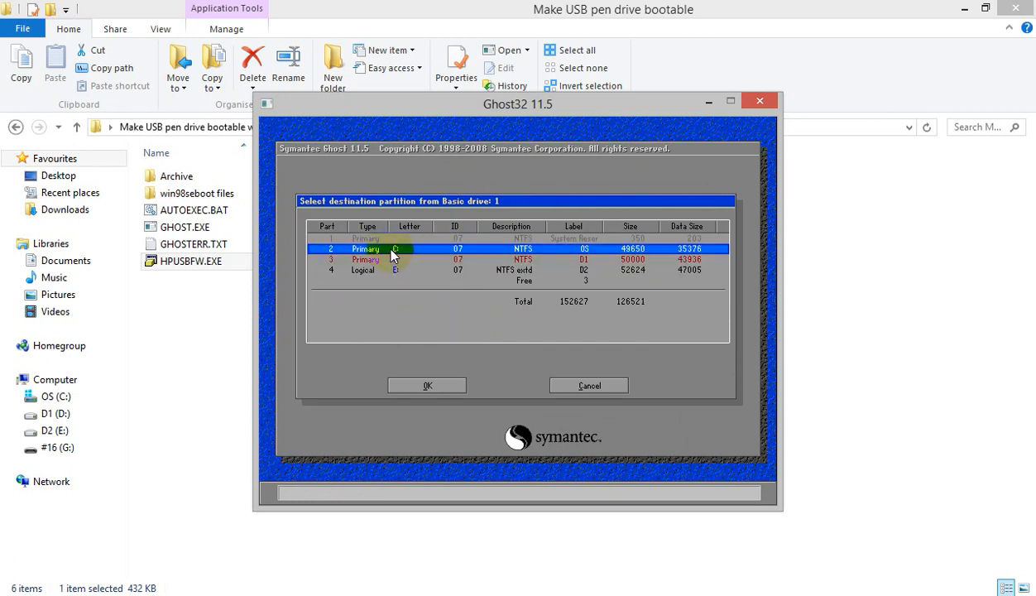
click(434, 385)
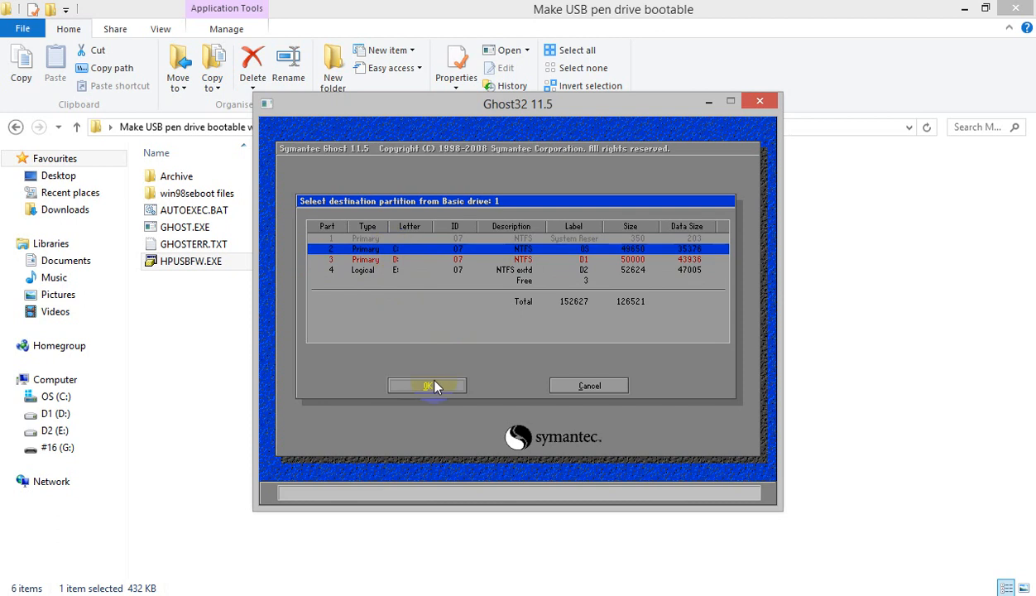
click(598, 389)
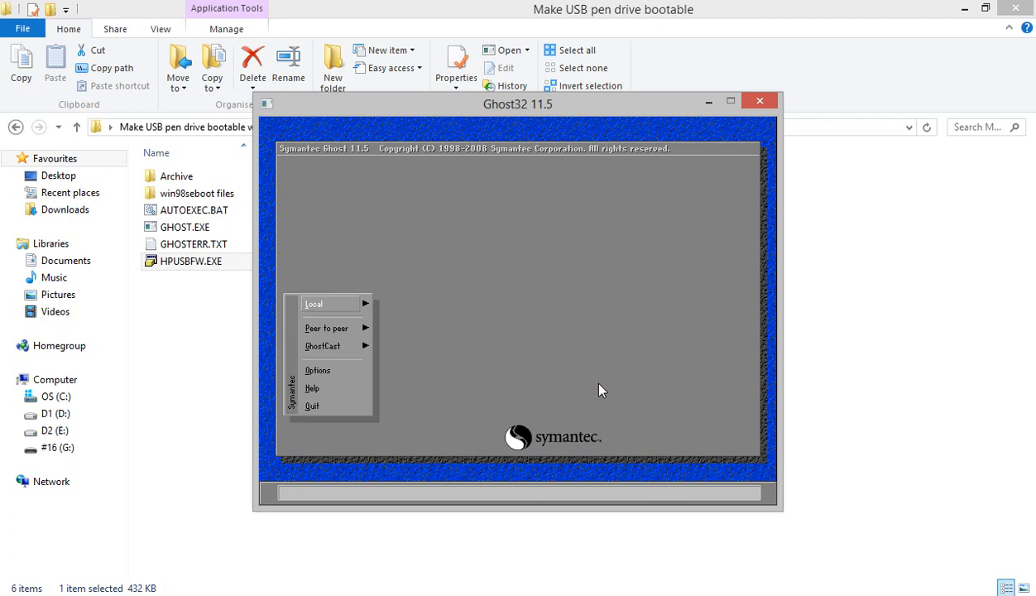
- Start a local check of an image file
click(342, 308)
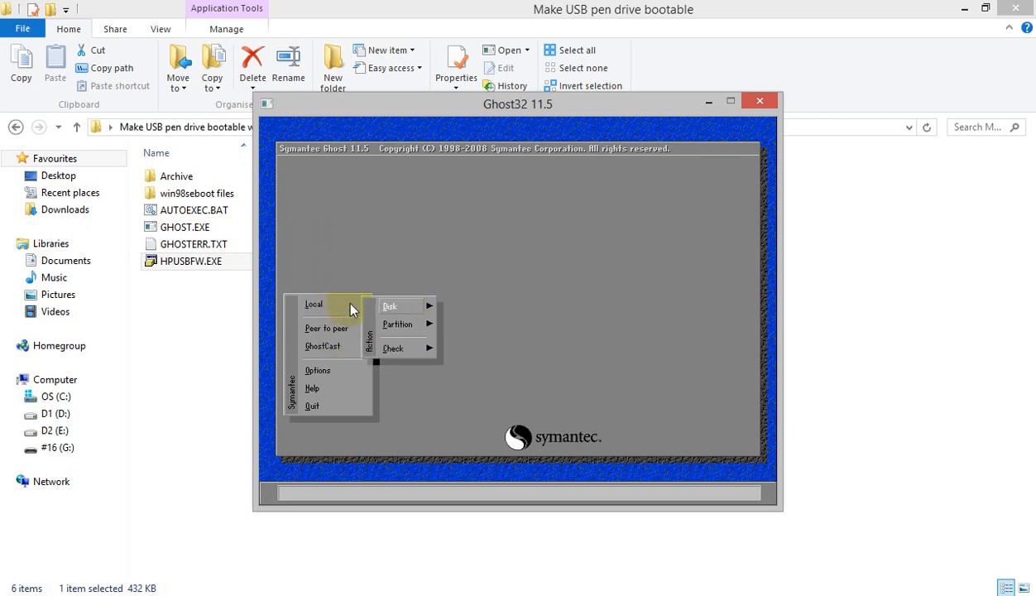
click(415, 348)
click(465, 353)
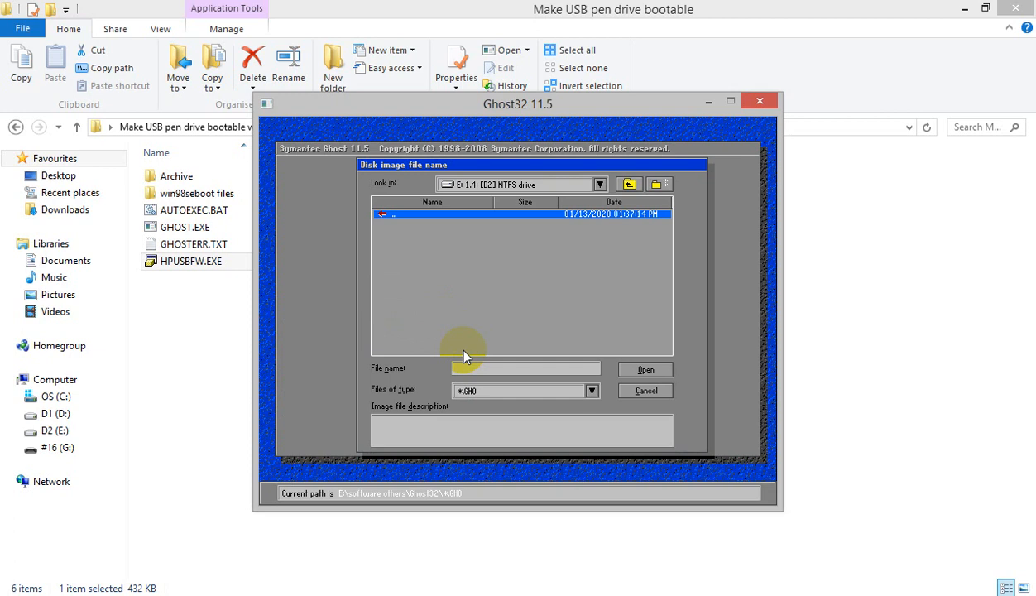
scroll(519, 185, down, 3)
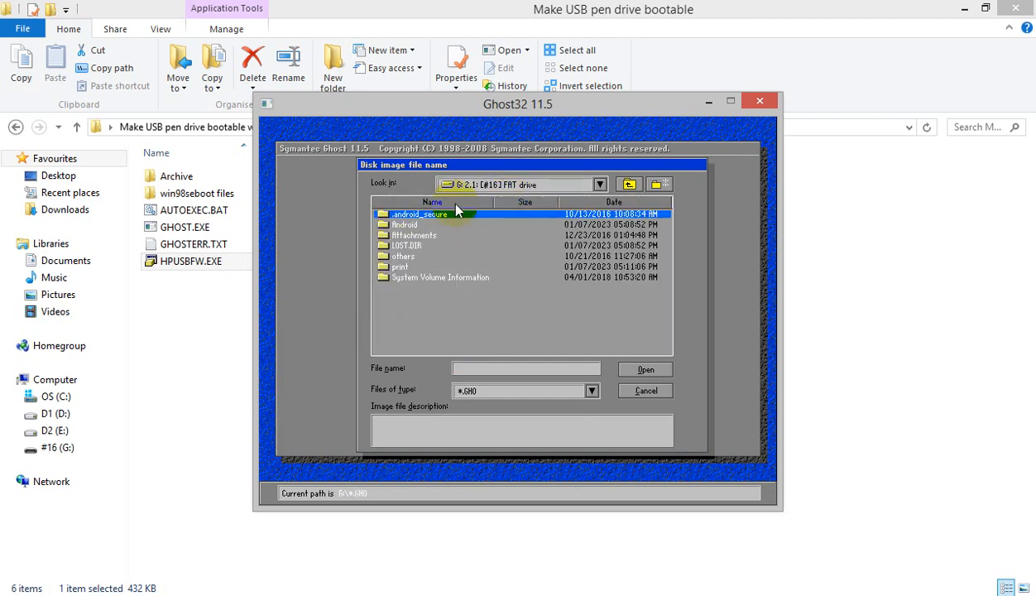
scroll(513, 184, up, 4)
scroll(498, 181, down, 2)
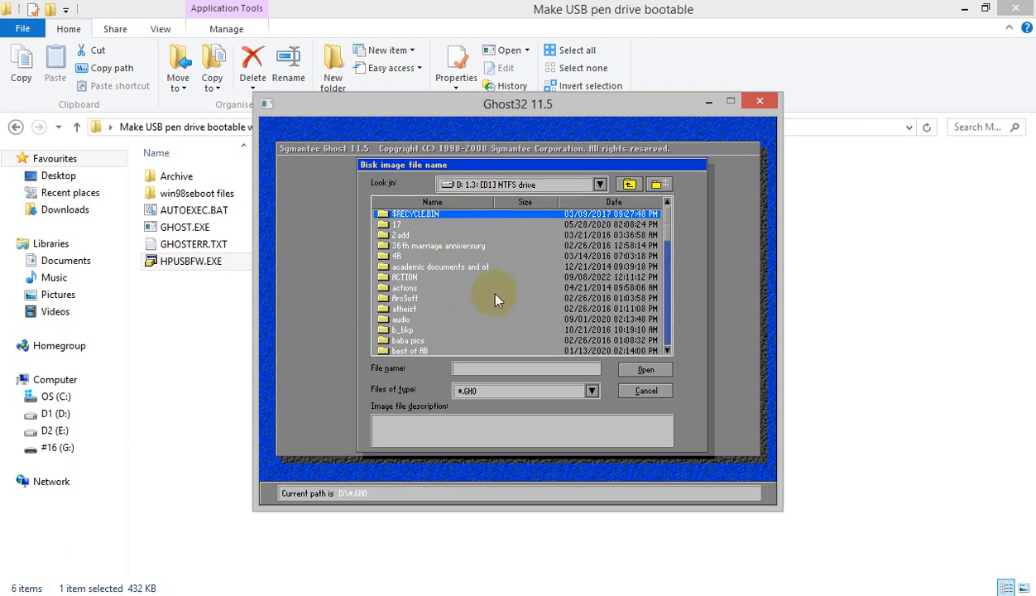
drag(662, 238, 665, 342)
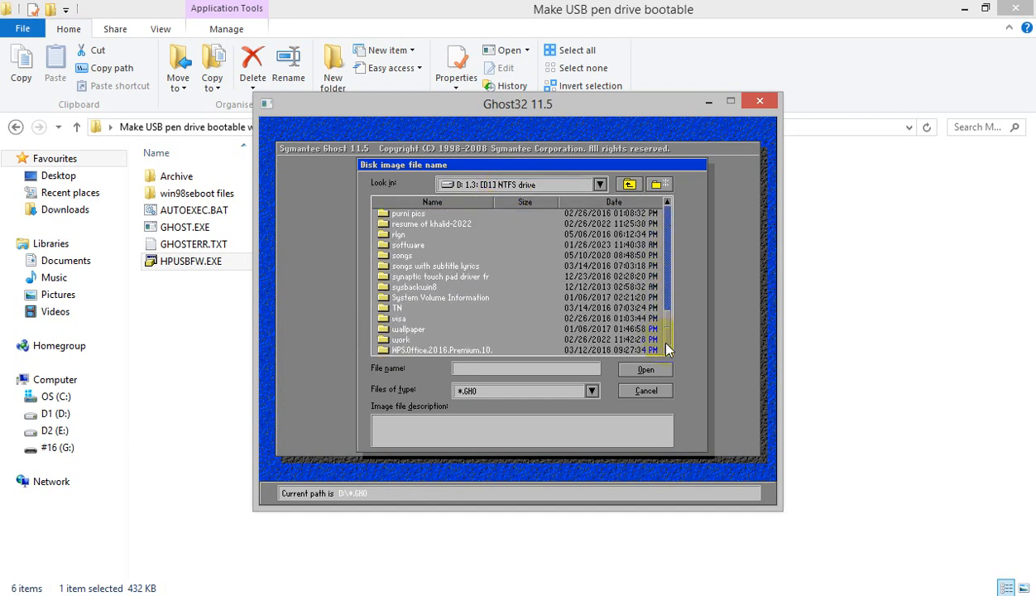
double_click(419, 276)
click(511, 217)
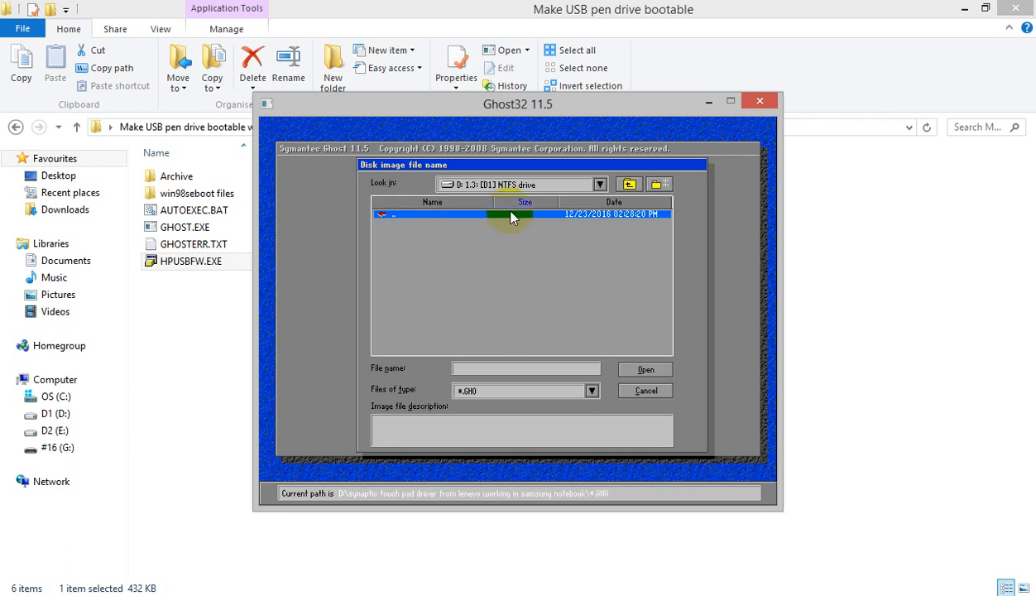
double_click(384, 219)
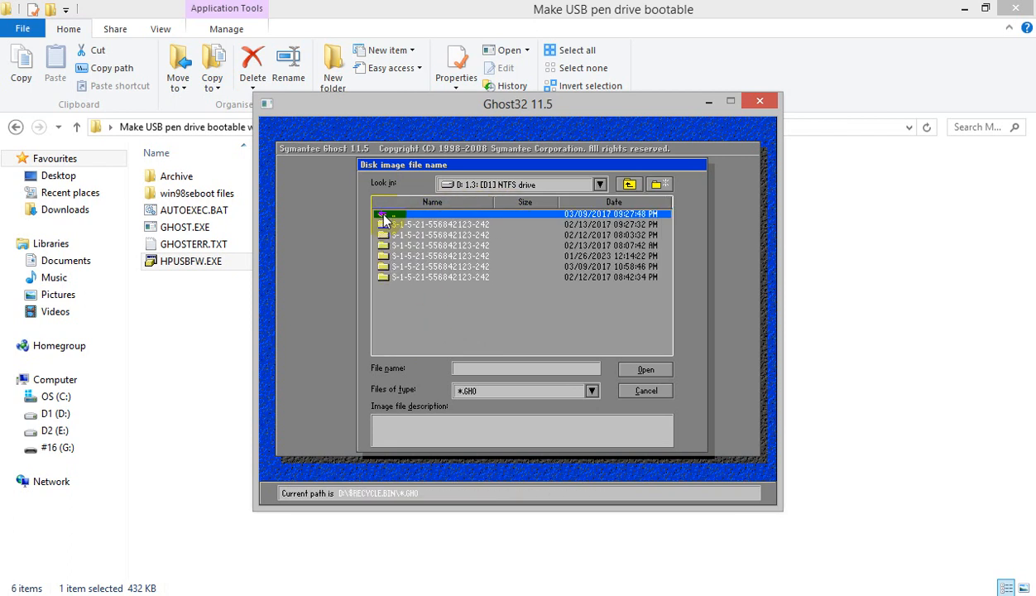
- Switch to the D1 (D:) drive and open 111213.GHO from the sysbackwin8 folder as the image to check
click(534, 185)
click(535, 184)
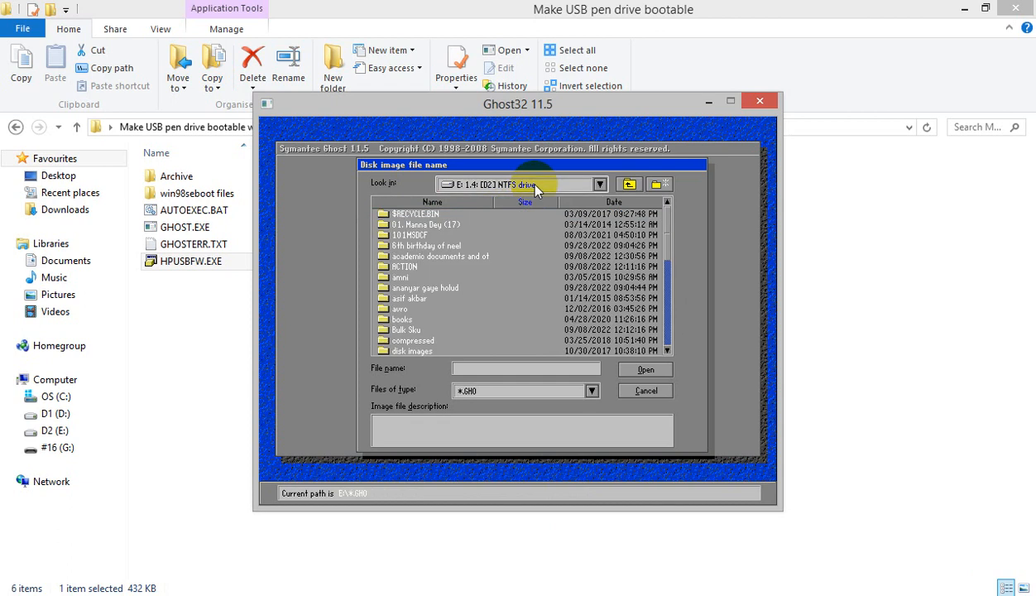
click(535, 185)
click(534, 185)
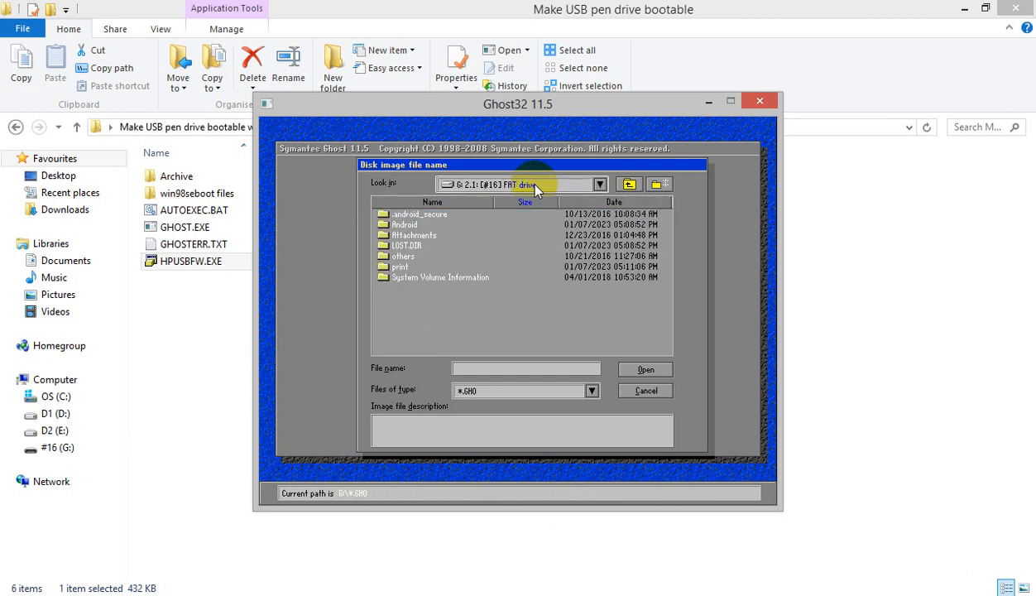
click(535, 184)
click(534, 184)
click(534, 185)
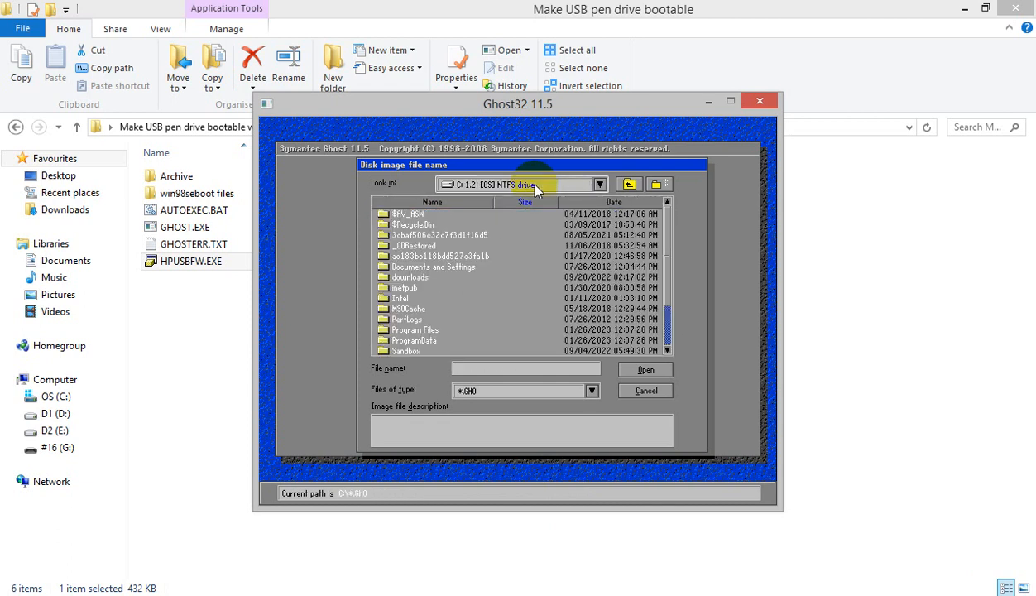
click(534, 185)
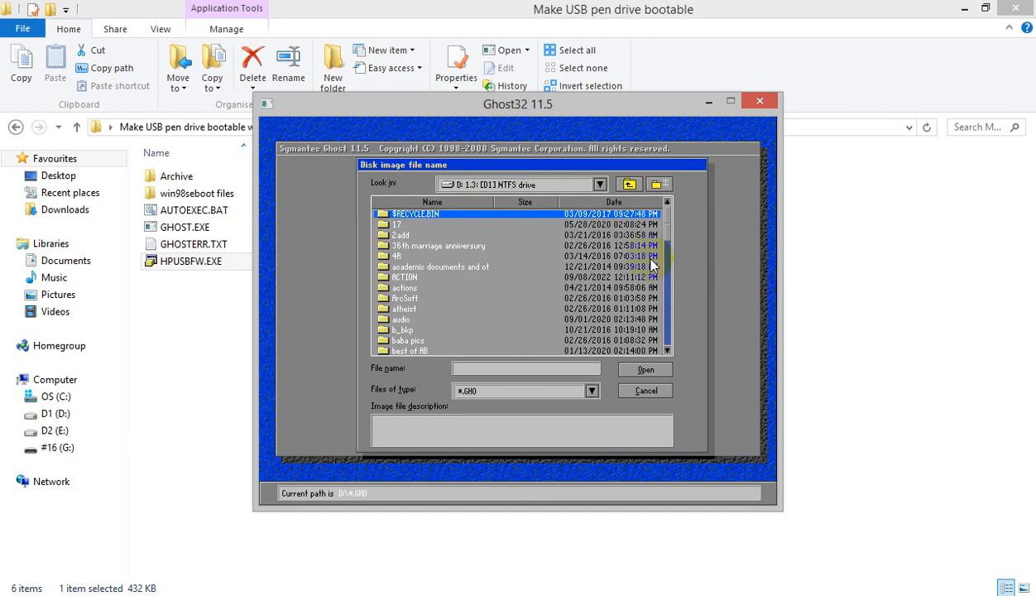
drag(666, 236, 490, 296)
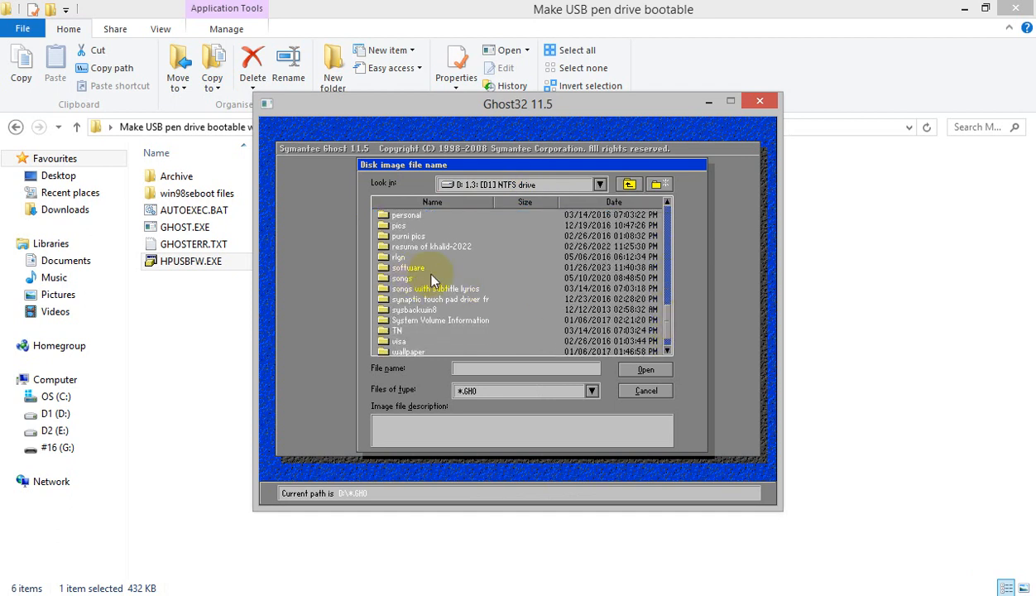
double_click(410, 311)
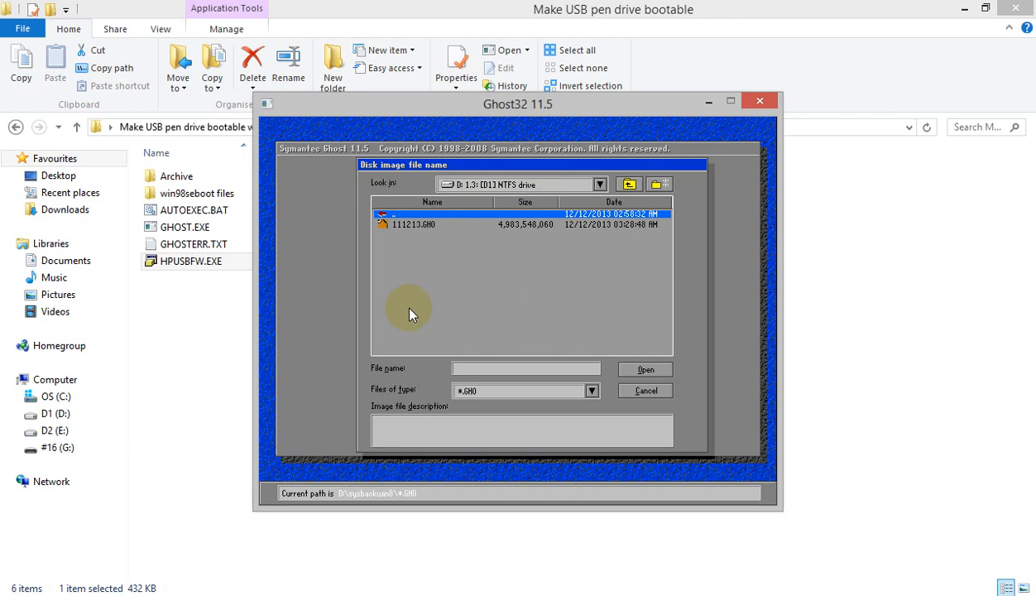
double_click(424, 229)
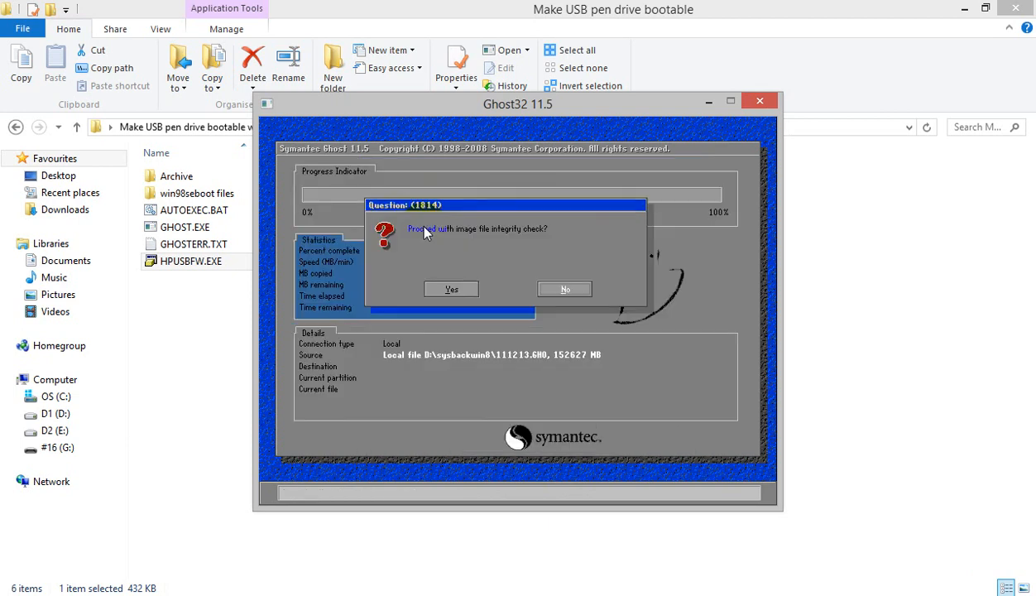
- Run the integrity check on the image file through to completion, and quit Ghost
click(468, 291)
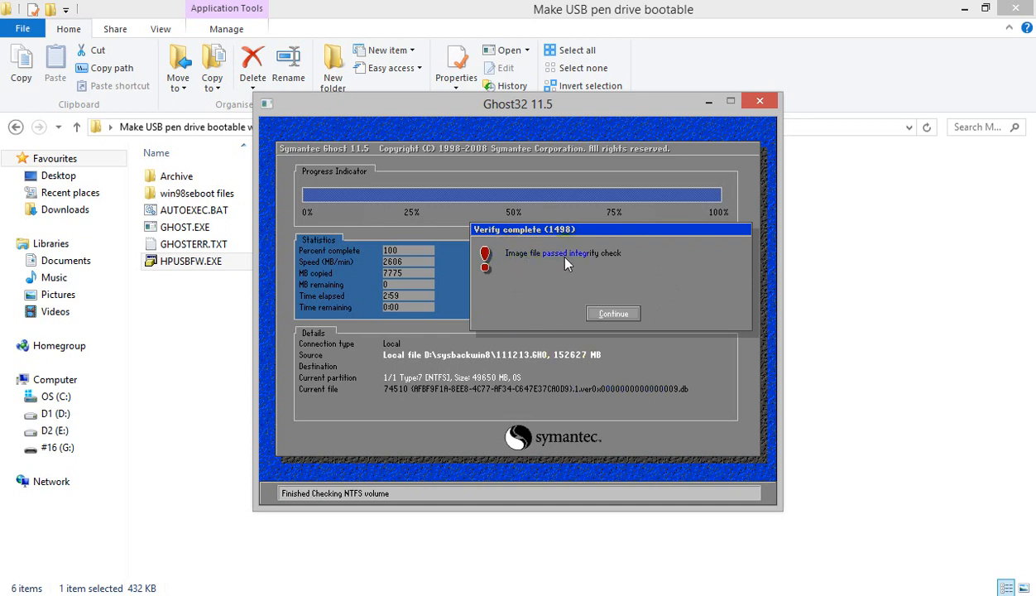
click(613, 315)
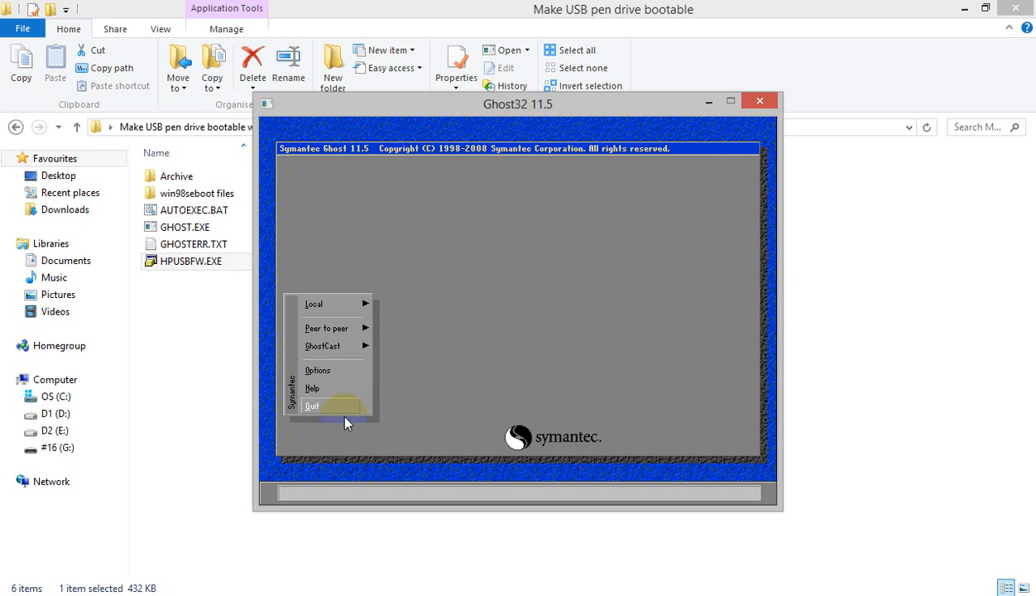
click(317, 411)
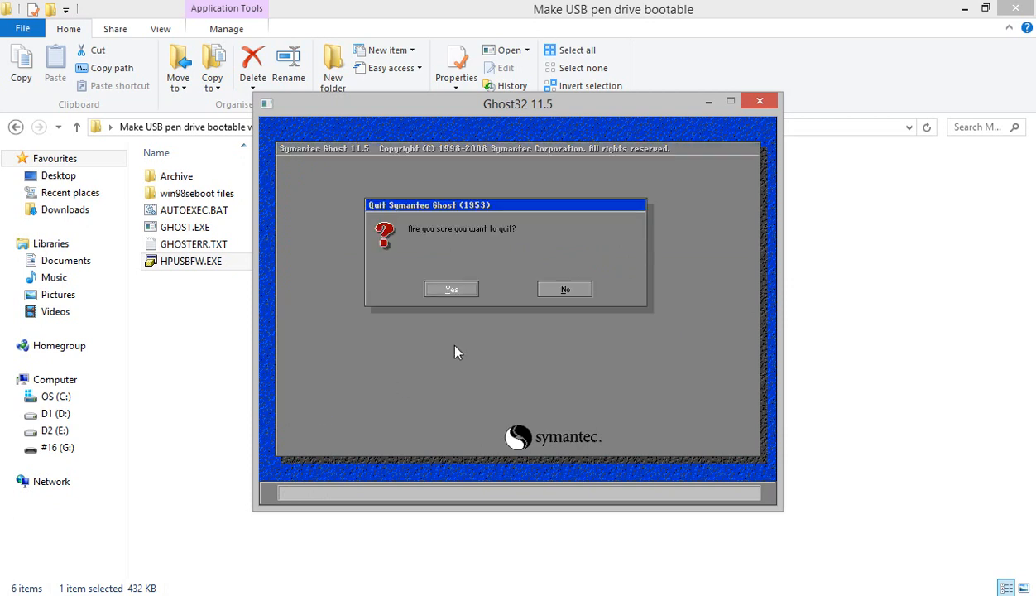
click(451, 290)
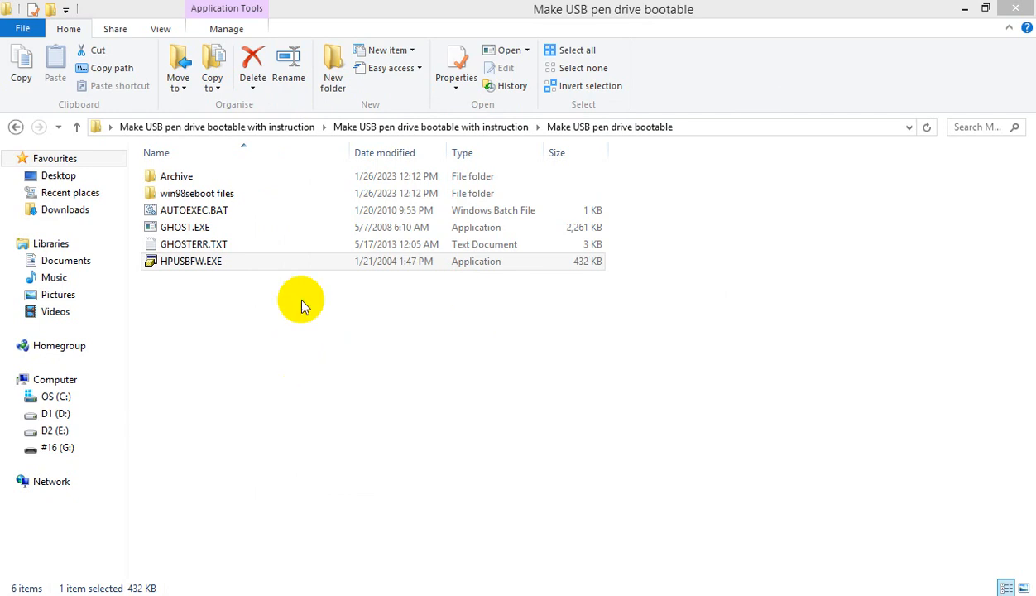
- Read the Make USB pen drive bootable instruction text file in the inner Make USB pen drive bootable with instruction folder, and close it
click(254, 127)
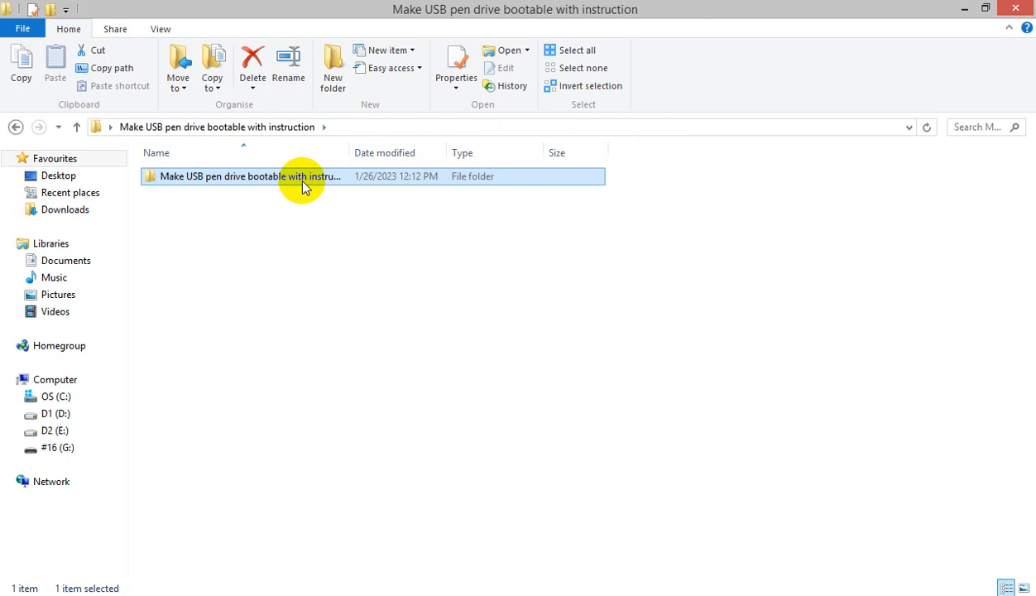
double_click(326, 184)
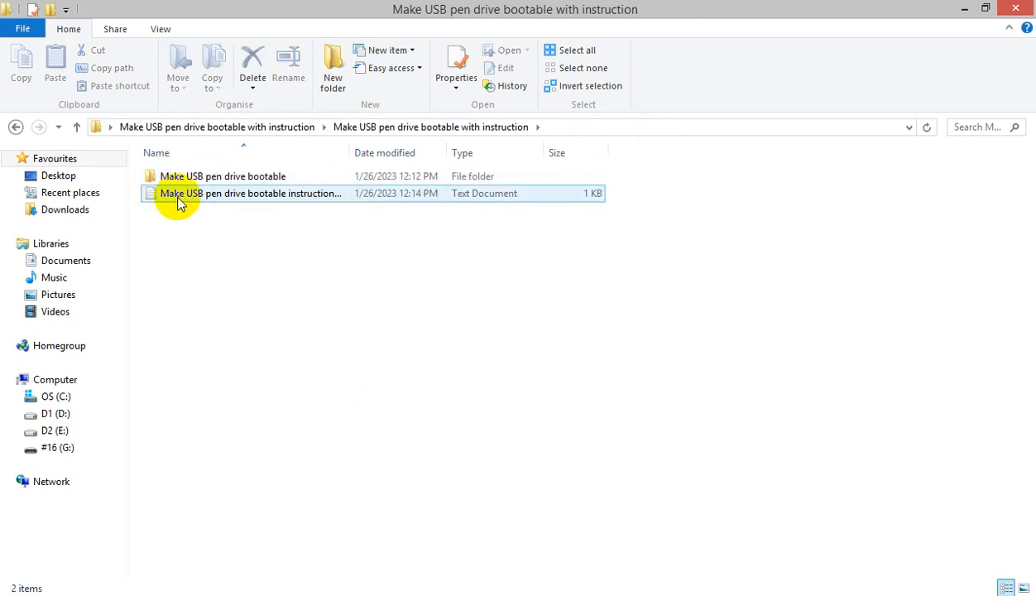
click(265, 201)
double_click(264, 201)
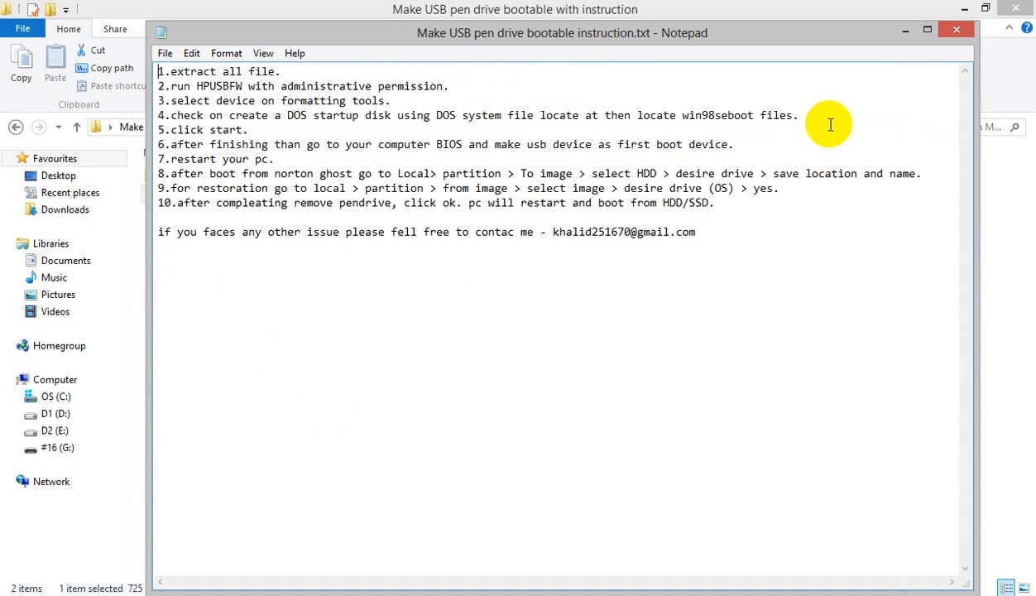
click(955, 31)
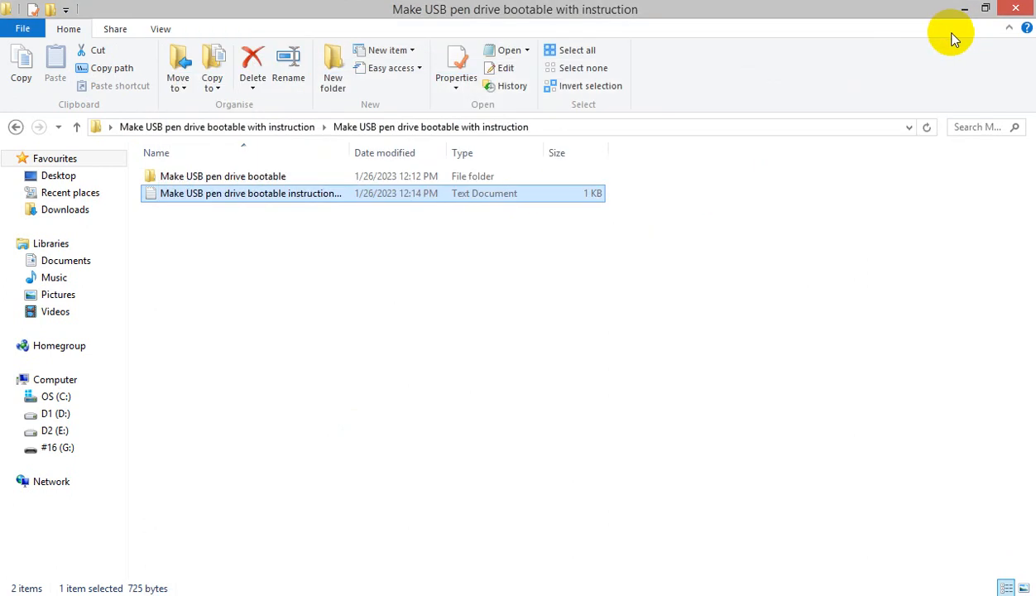
- Open the Make USB pen drive bootable folder and run HPUSBFW.EXE as administrator
double_click(222, 177)
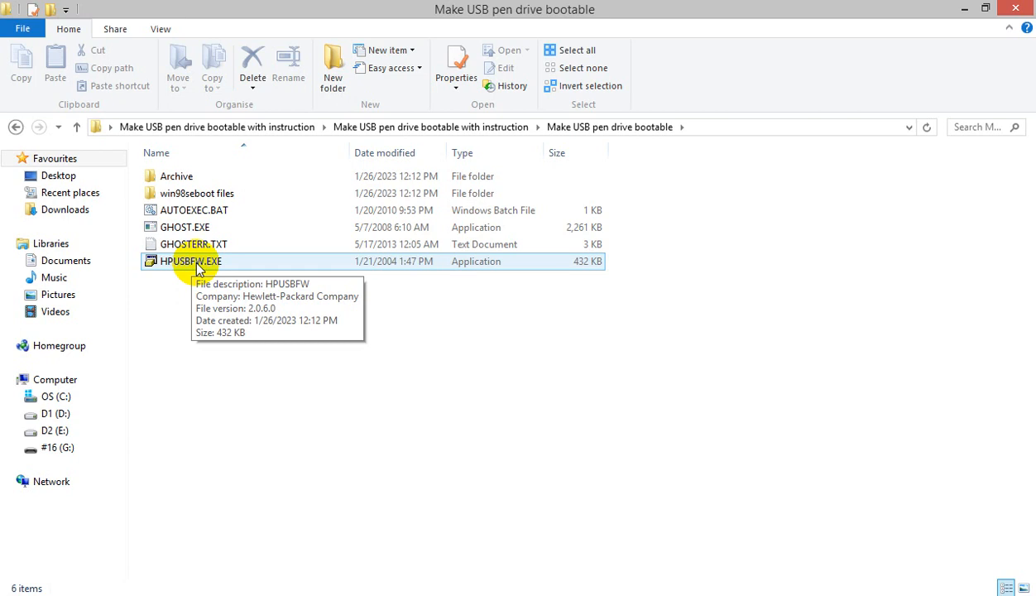
click(197, 267)
right_click(197, 264)
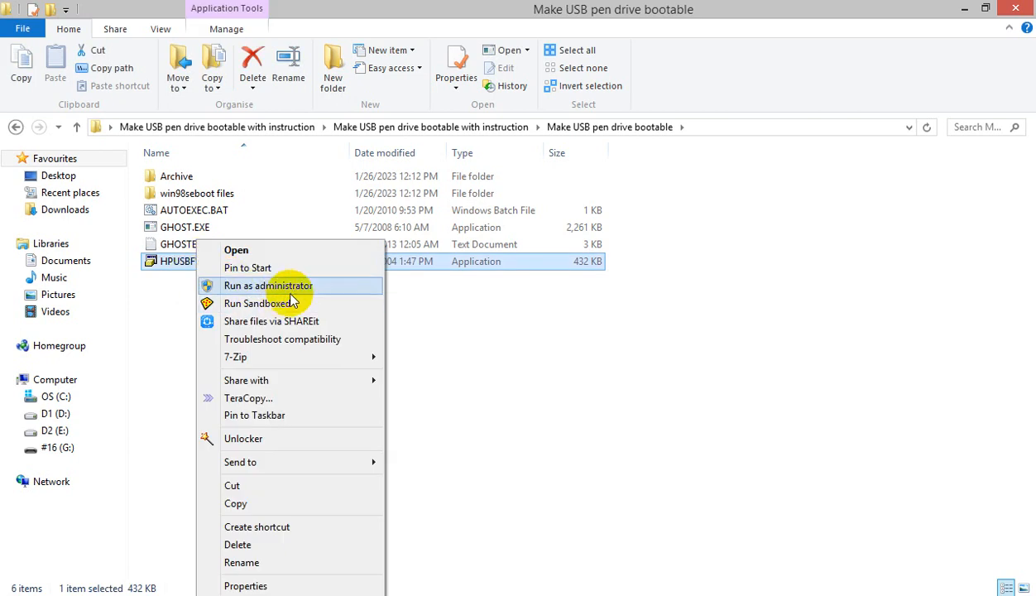
click(327, 286)
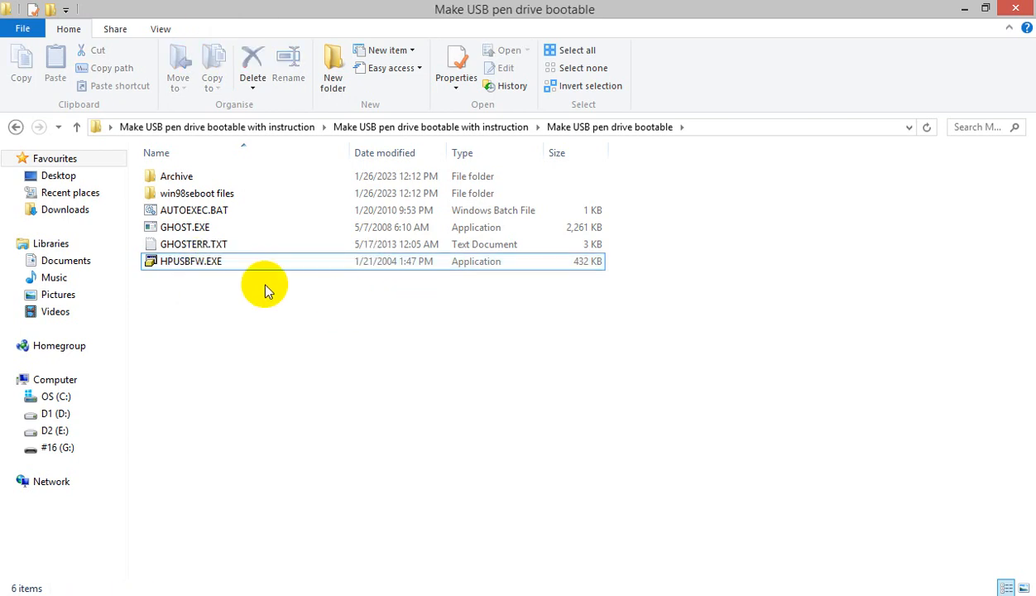
- Run HPUSBFW.EXE from the Make USB pen drive bootable folder with administrator rights and allow it to make changes
double_click(227, 266)
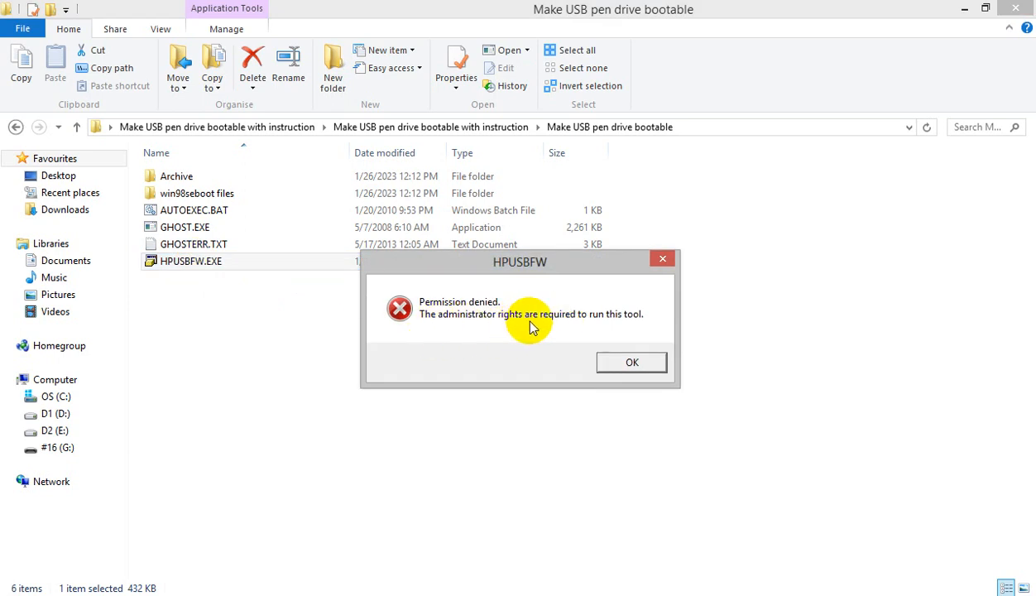
click(629, 362)
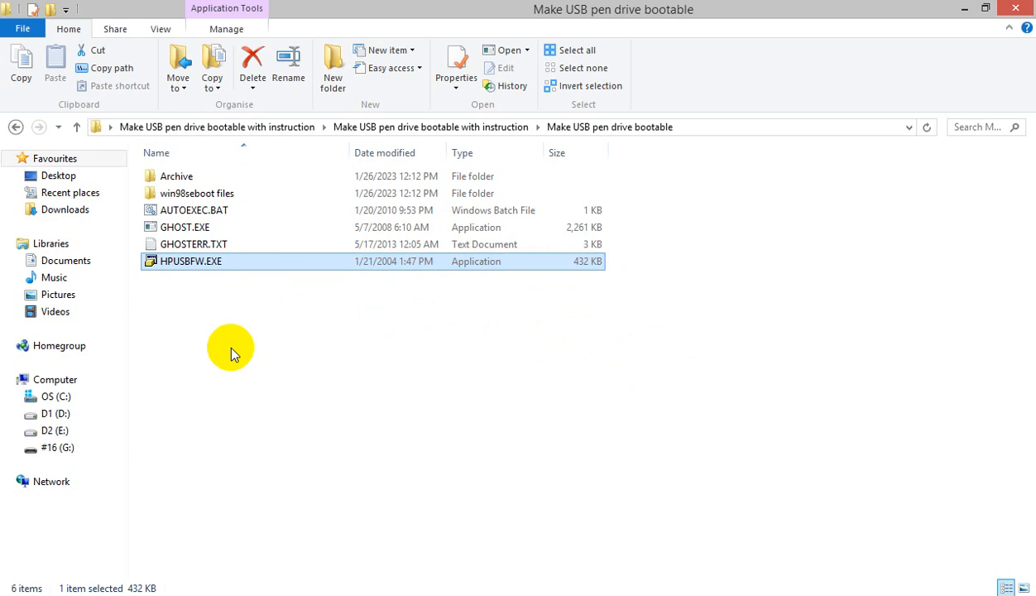
right_click(188, 263)
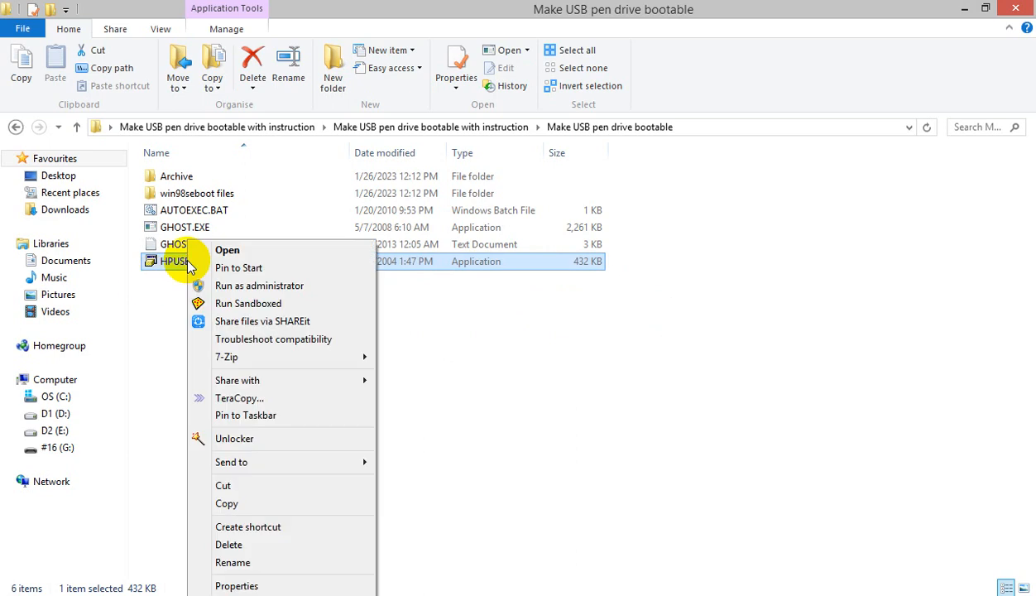
click(287, 291)
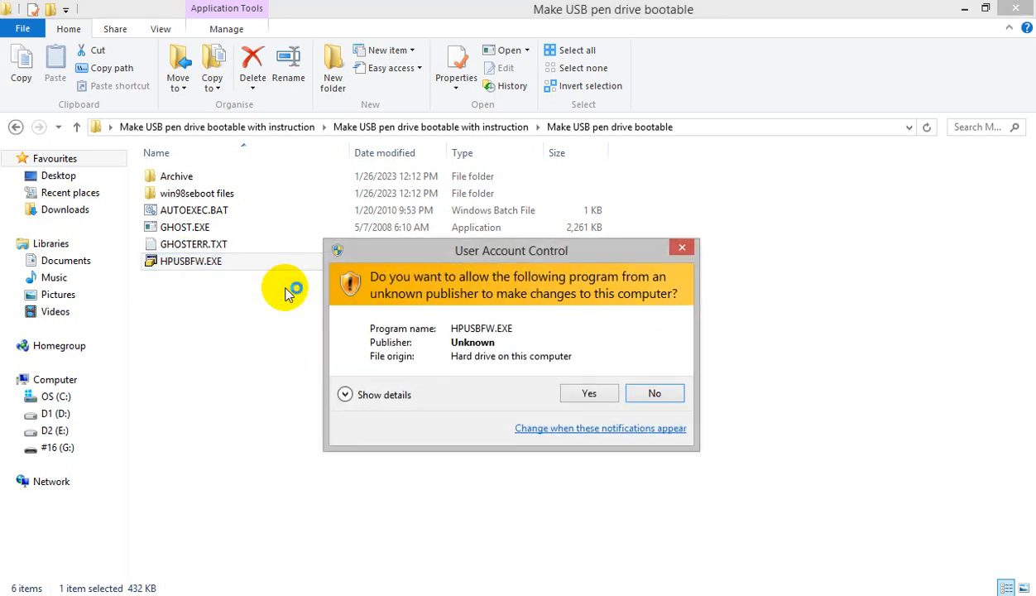
click(590, 394)
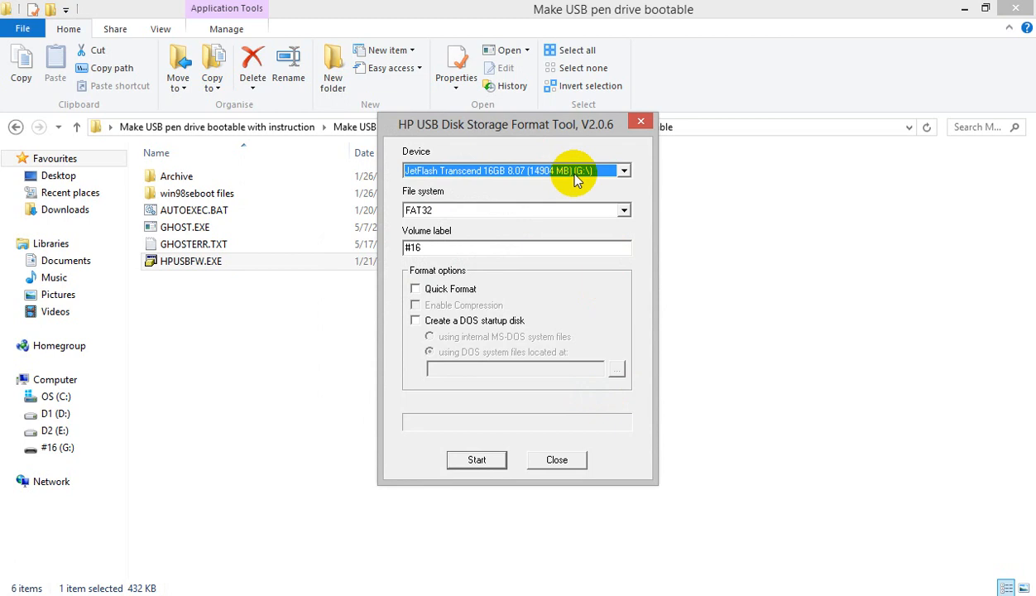
- Review the device and file system choices, keeping the JetFlash Transcend 16GB (G:) drive and FAT32
click(497, 172)
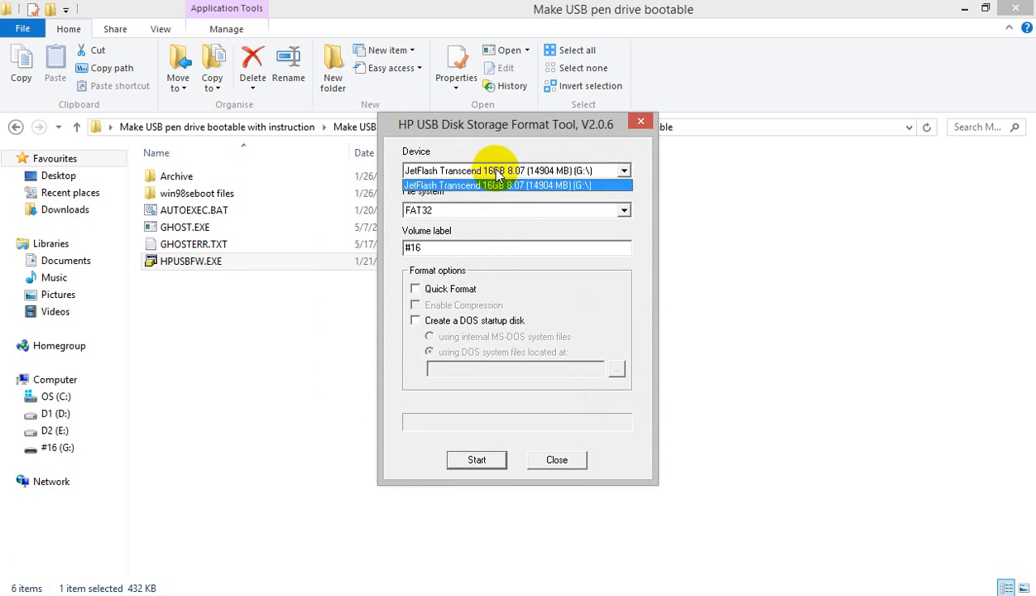
click(497, 174)
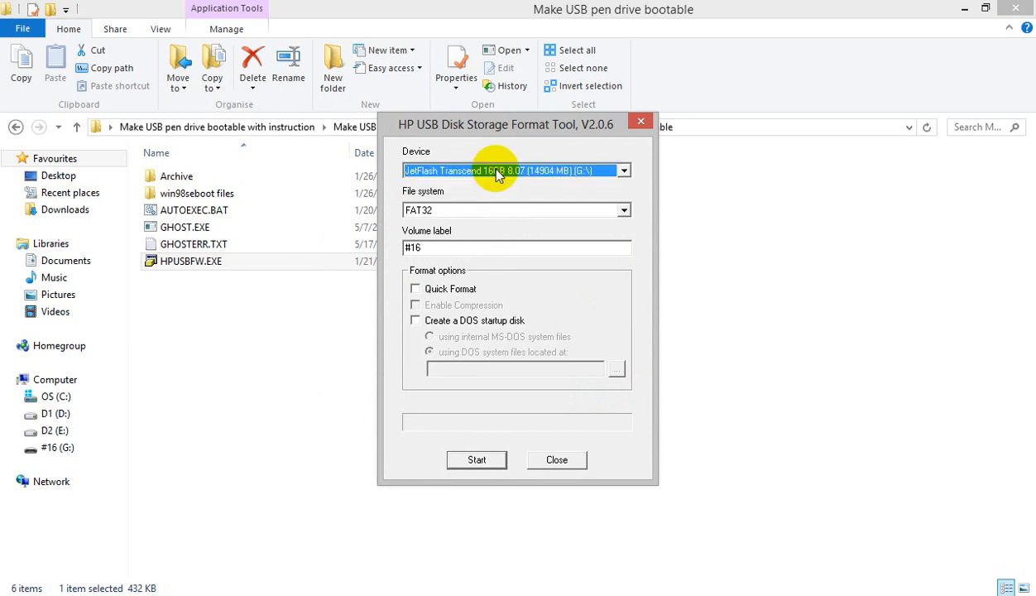
click(490, 212)
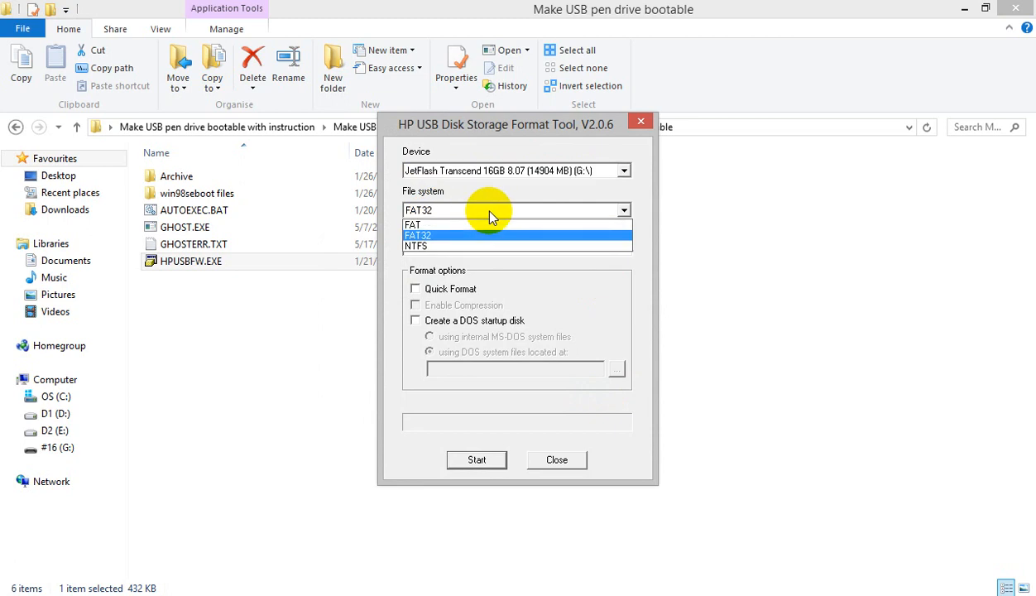
click(648, 208)
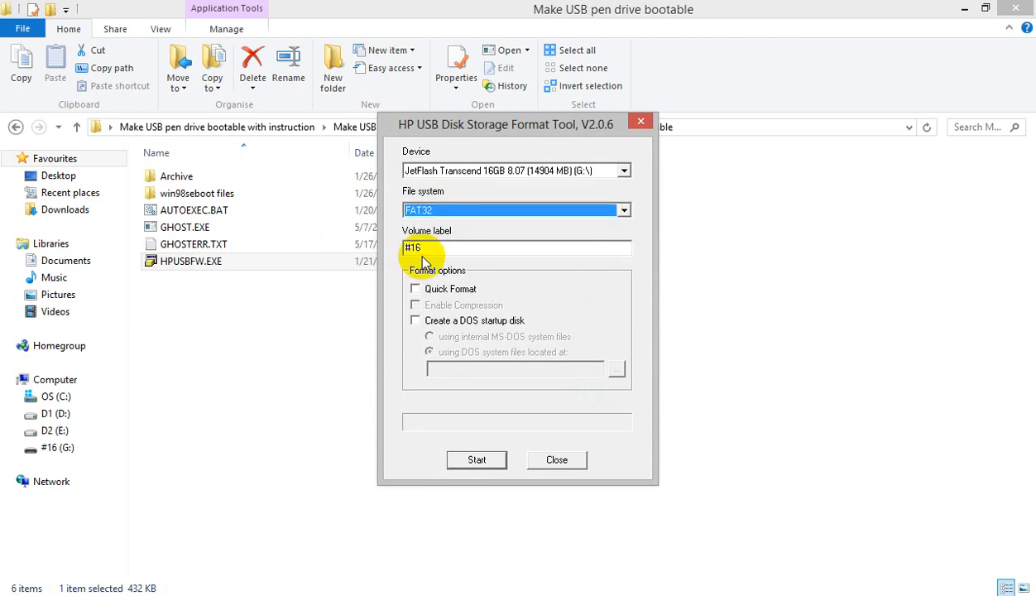
- Enable a DOS startup disk using the system files in the win98seboot files folder, and close the format tool without starting
click(415, 322)
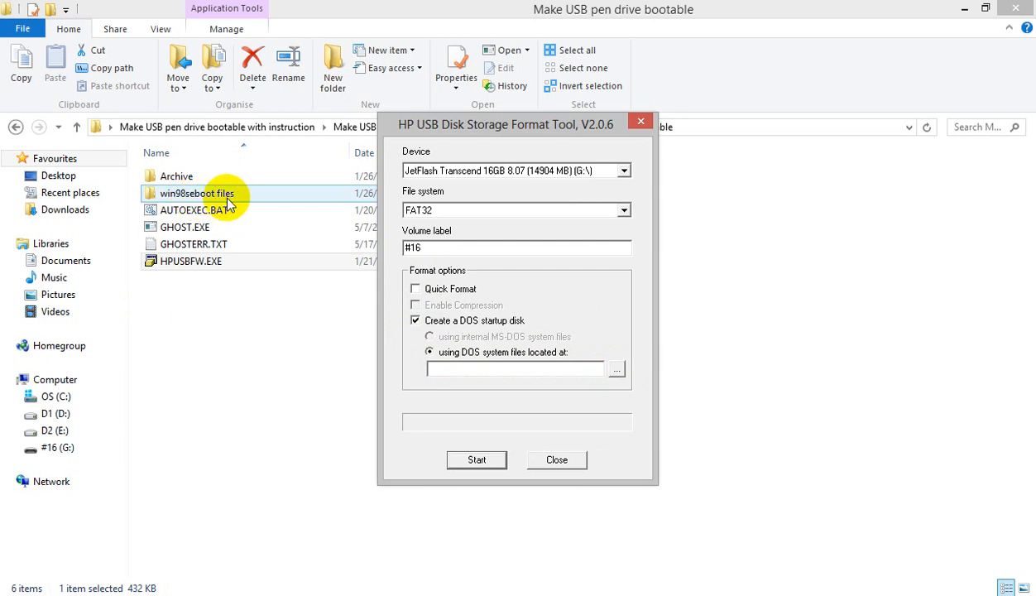
click(617, 370)
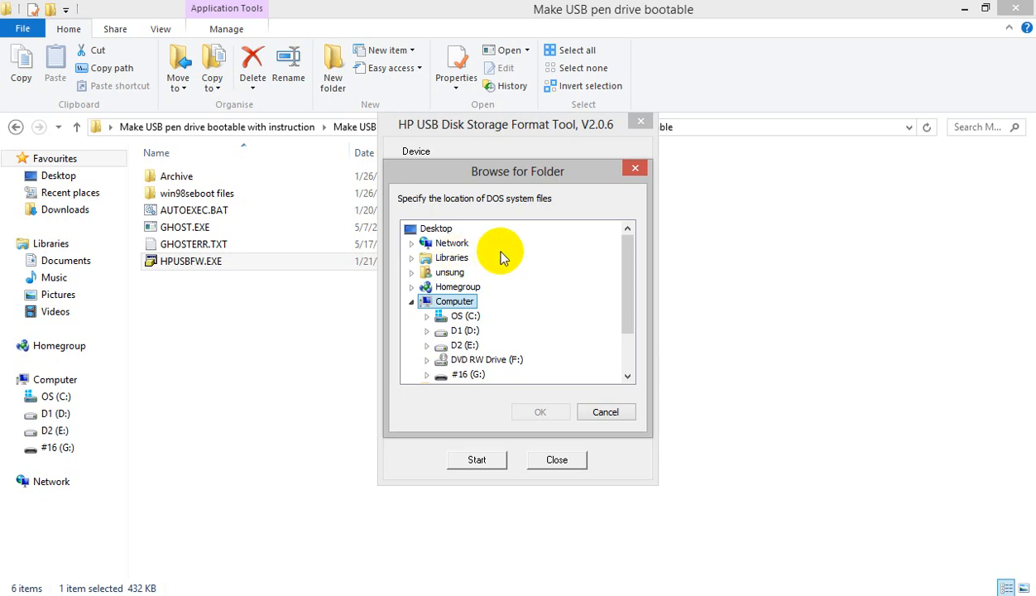
click(413, 302)
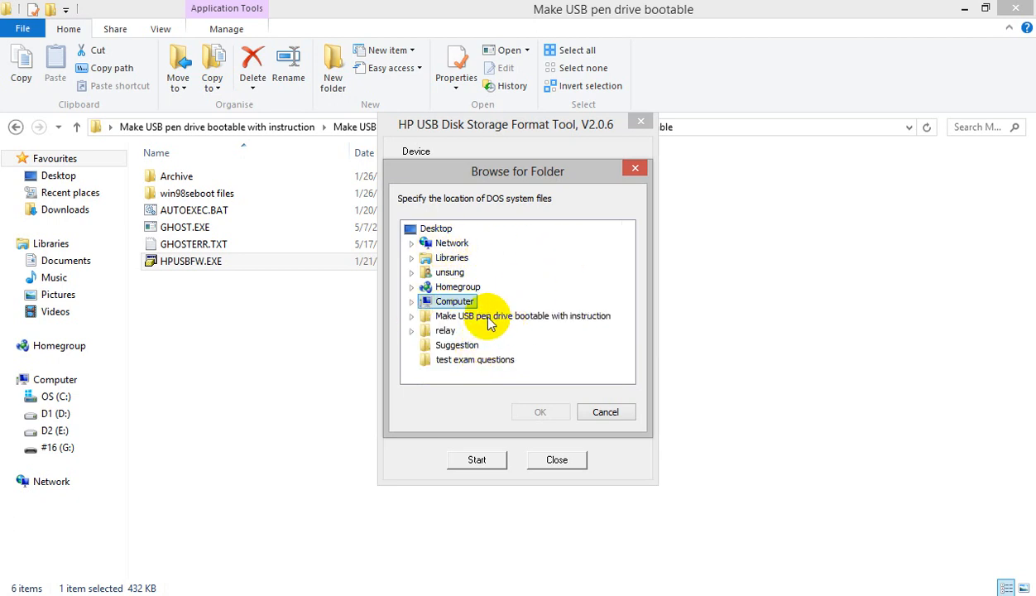
click(411, 317)
click(426, 330)
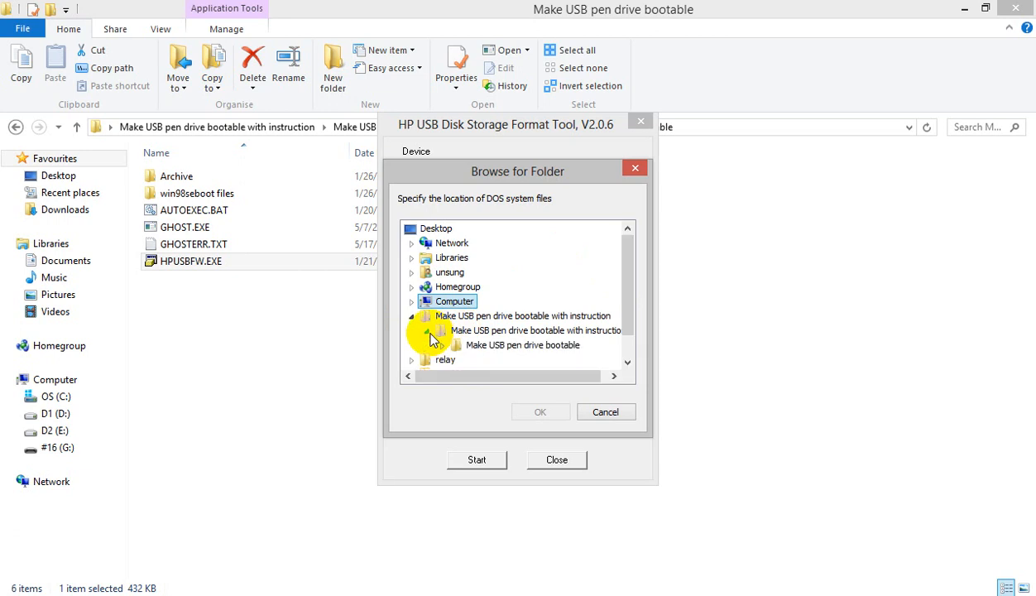
click(442, 345)
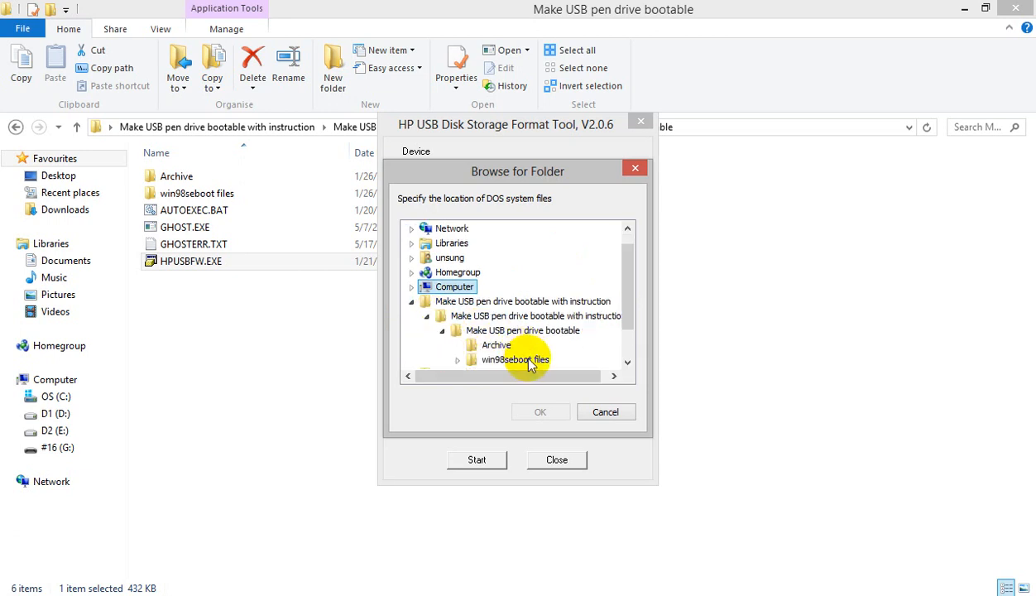
click(512, 361)
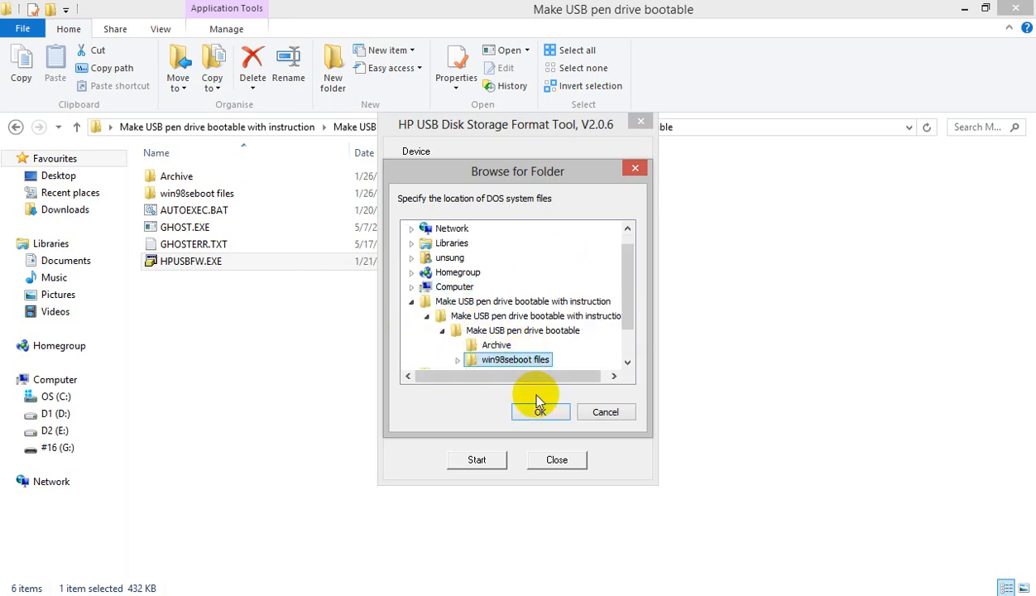
click(540, 413)
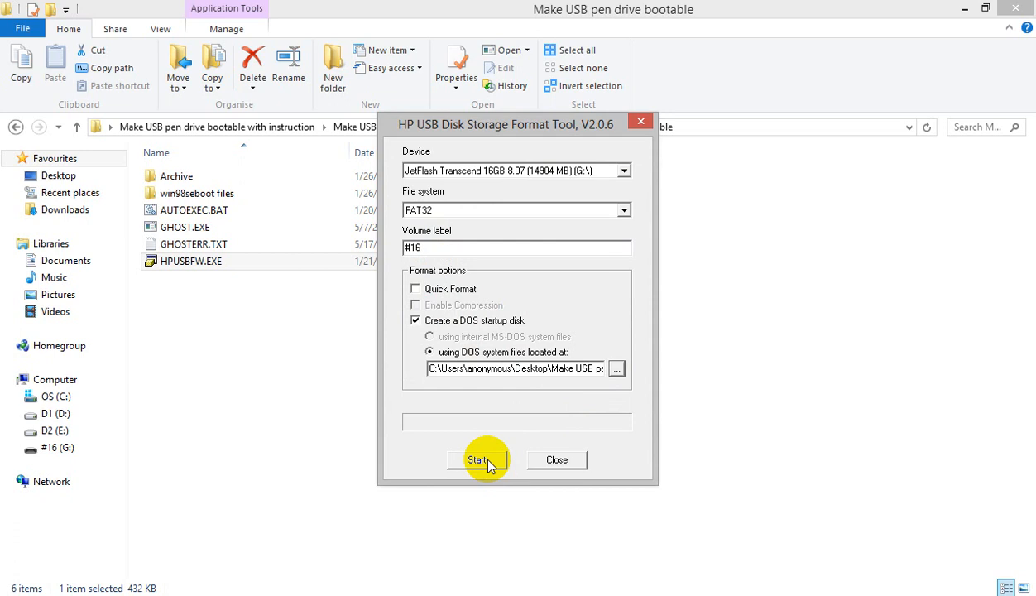
click(560, 462)
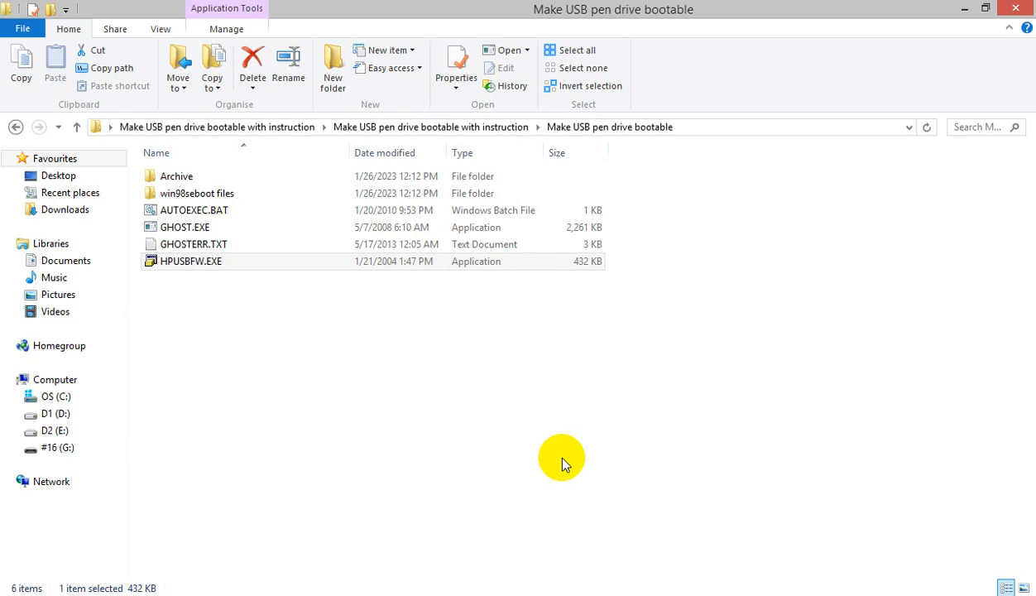
- Switch to the sysbackwin8 folder window and return to the Ghost32 folder
mouse_move(157, 550)
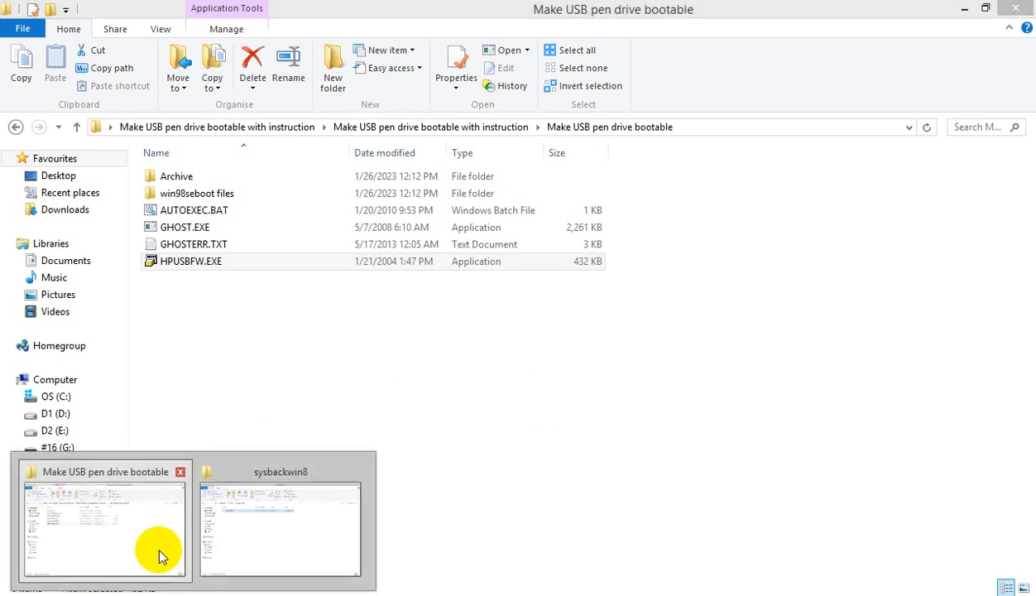
click(123, 533)
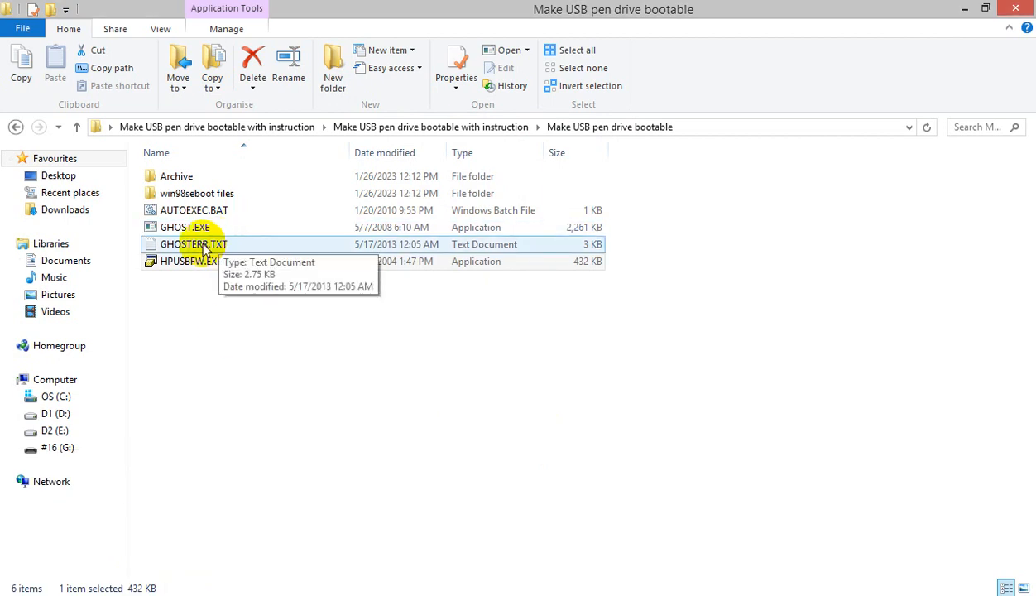
click(229, 530)
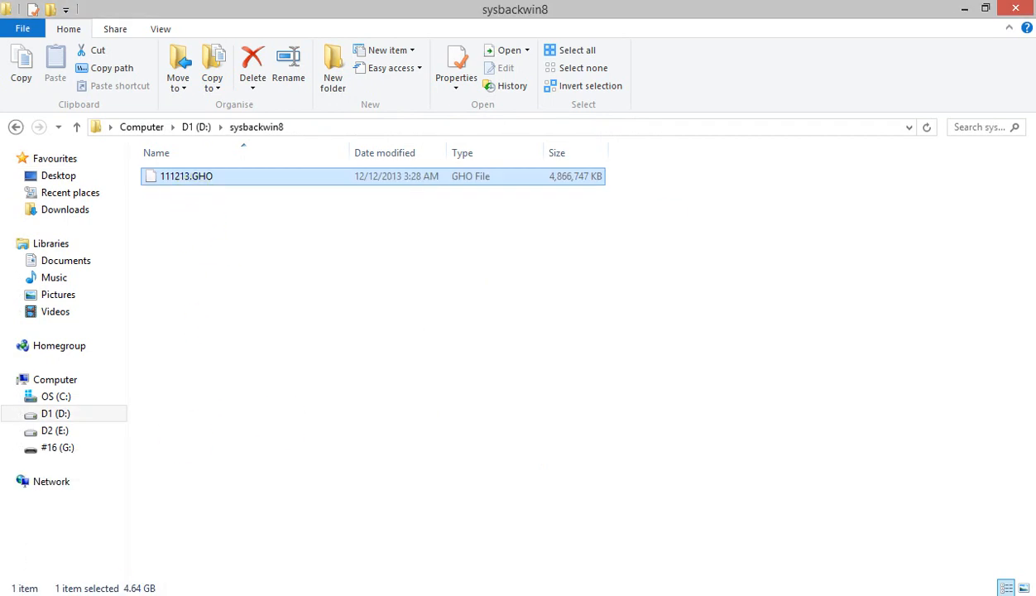
mouse_move(160, 522)
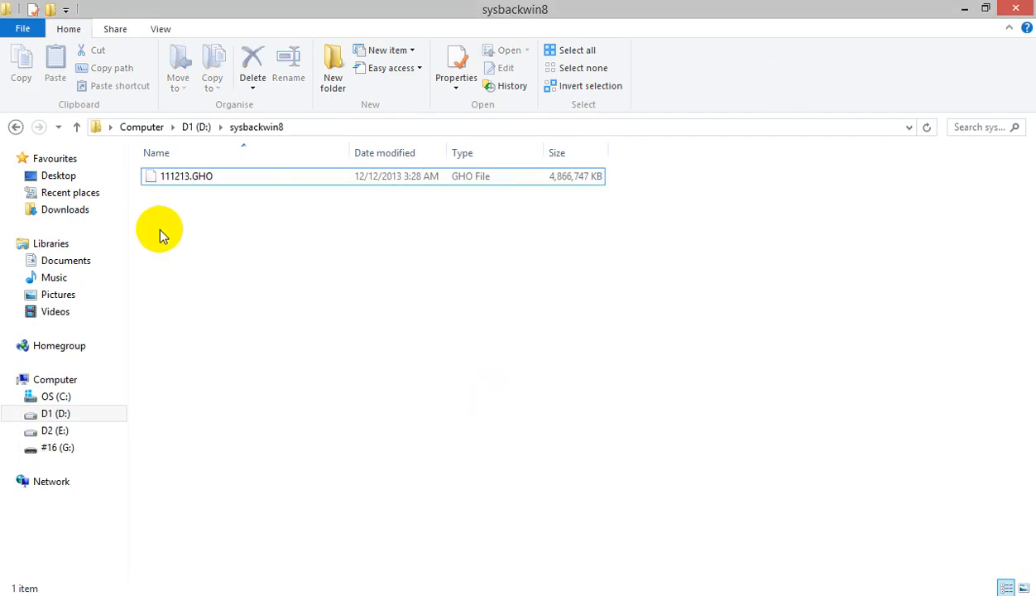
click(76, 130)
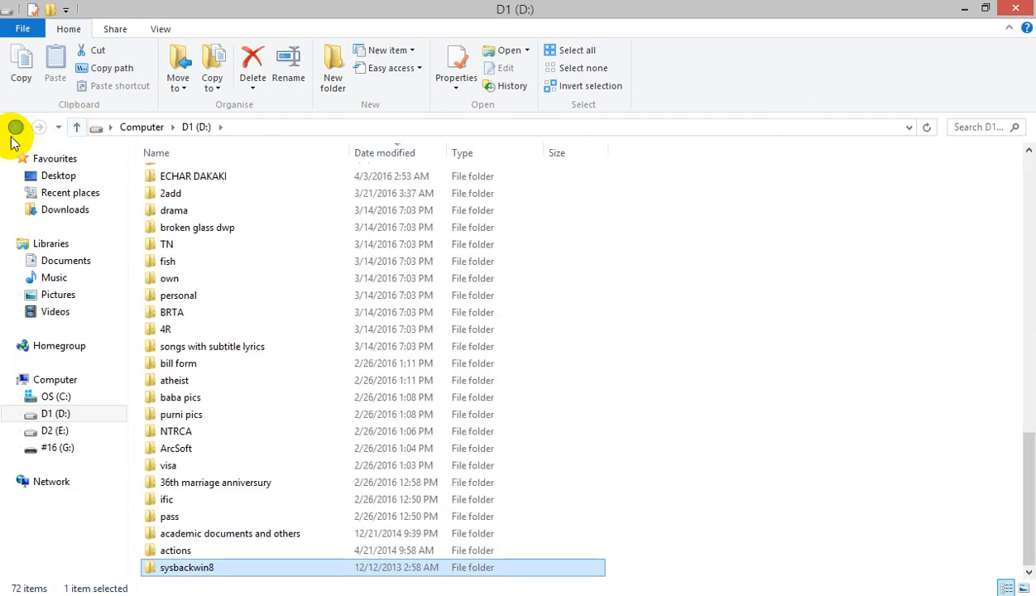
click(15, 128)
click(15, 128)
click(15, 128)
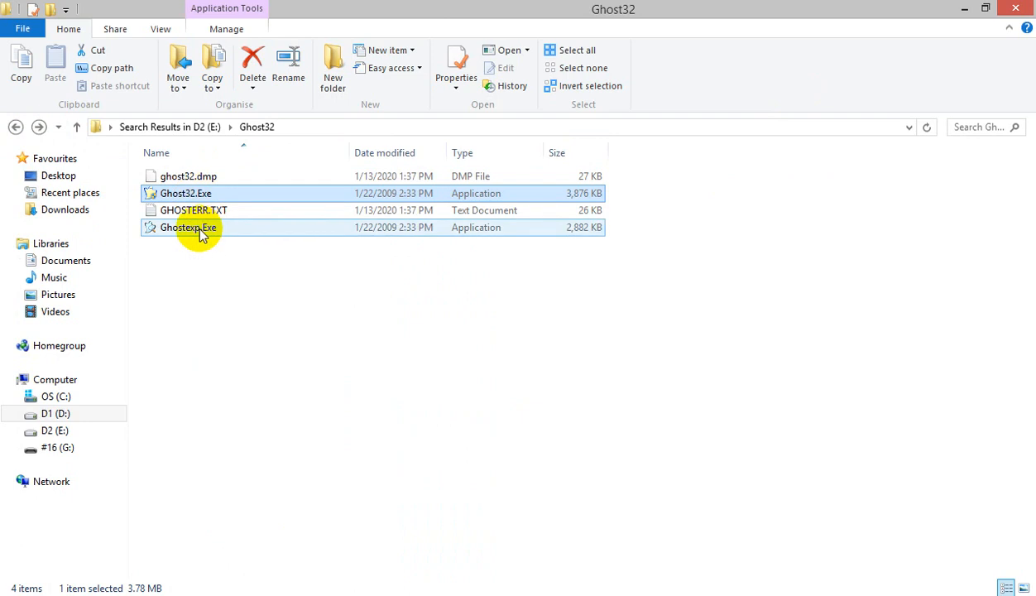
- Launch Ghostexp.Exe and open the 111213.GHO image from the sysbackwin8 folder in Ghost Explorer
mouse_move(201, 234)
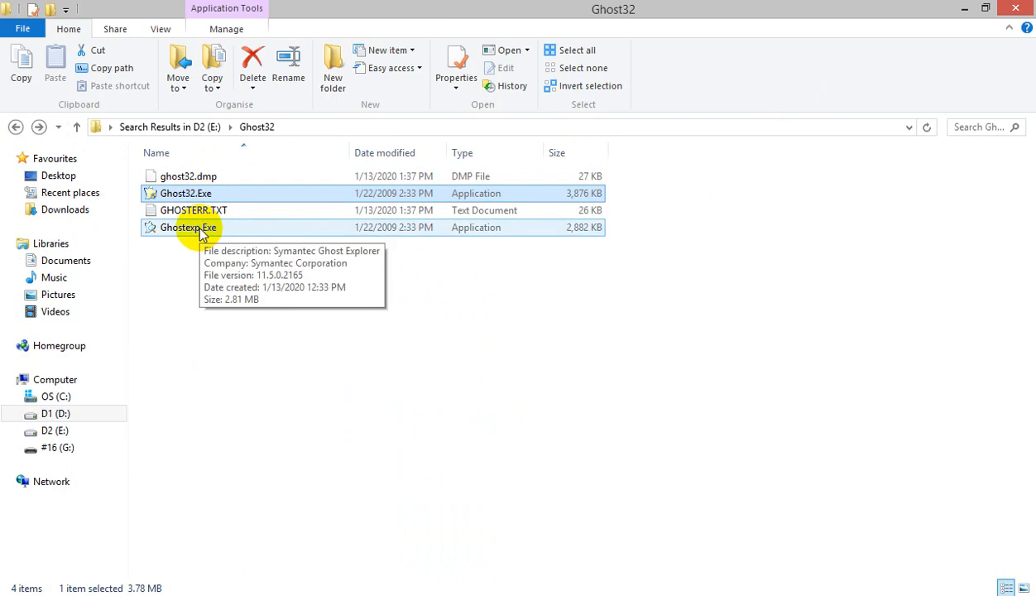
double_click(200, 229)
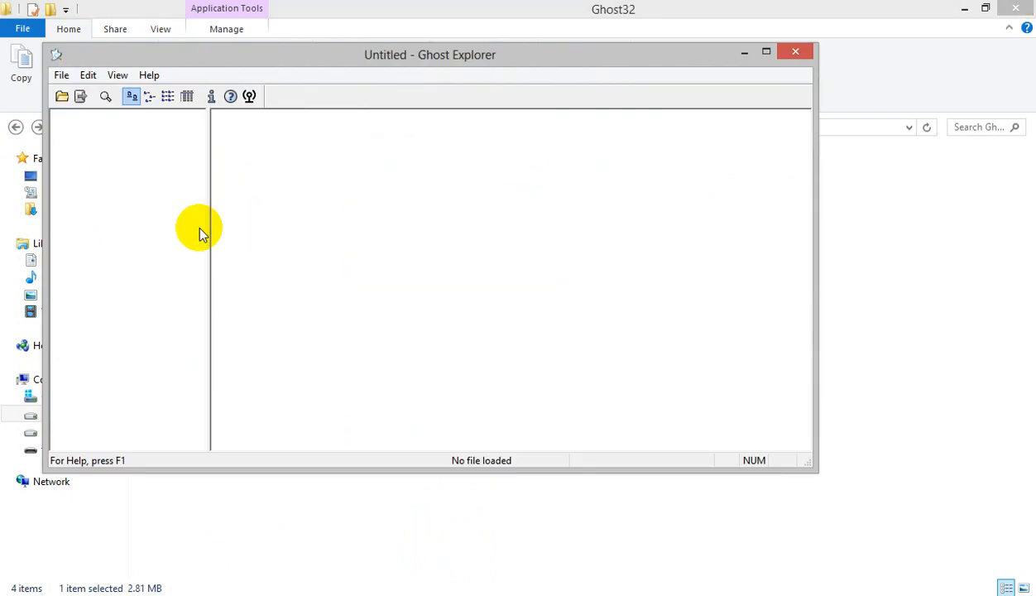
drag(394, 62, 621, 114)
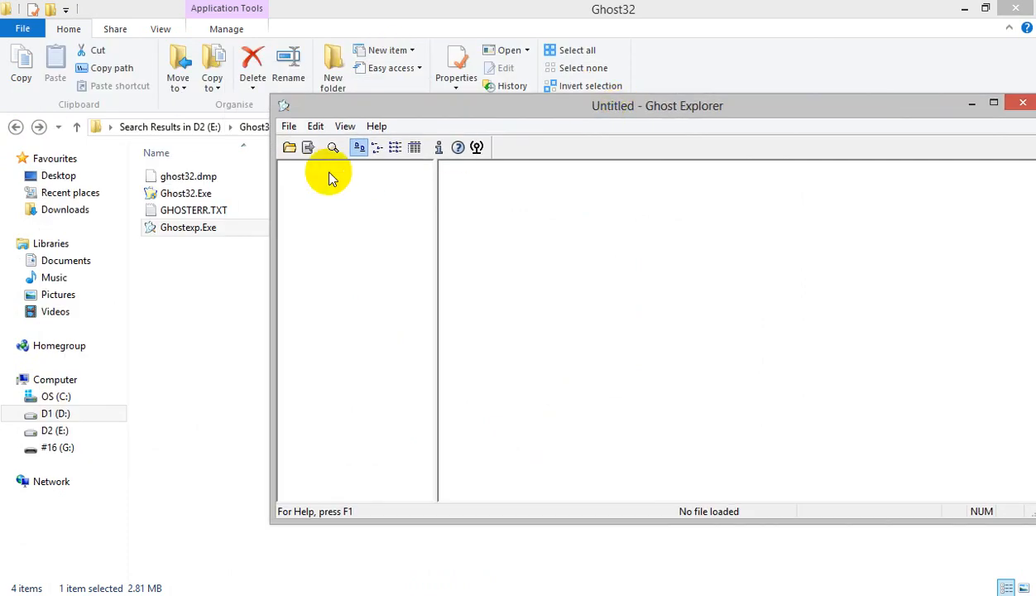
click(291, 149)
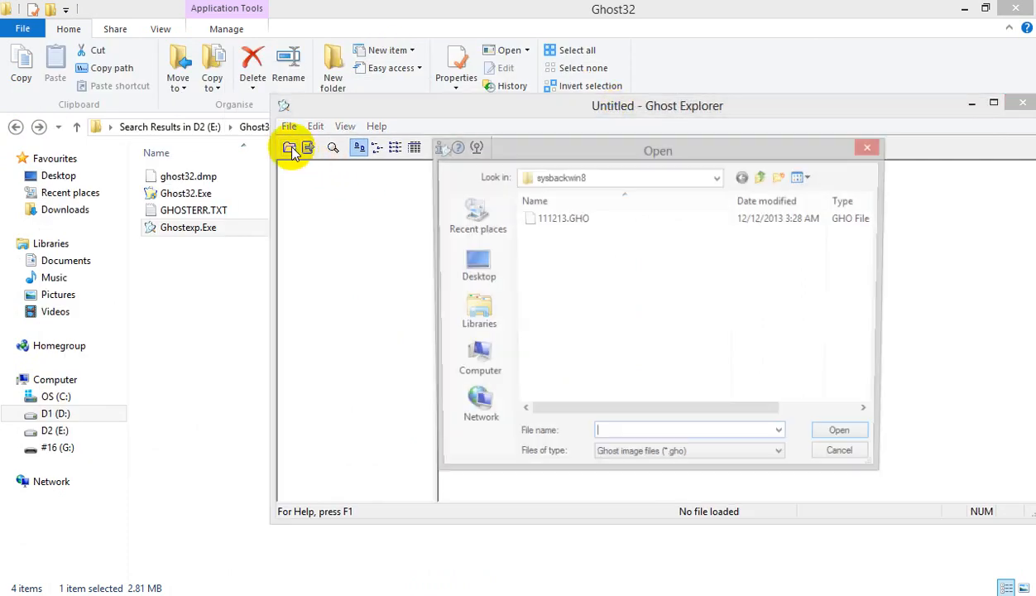
click(572, 221)
click(846, 437)
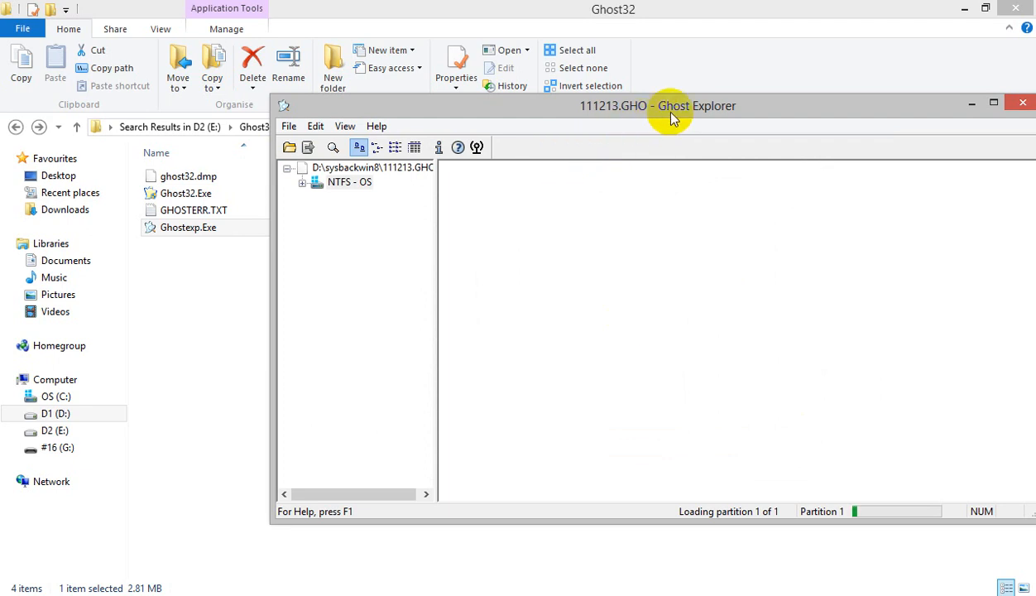
- Expand the NTFS - OS partition of the image and move the Ghost Explorer window clear of the folder list
drag(674, 115, 489, 115)
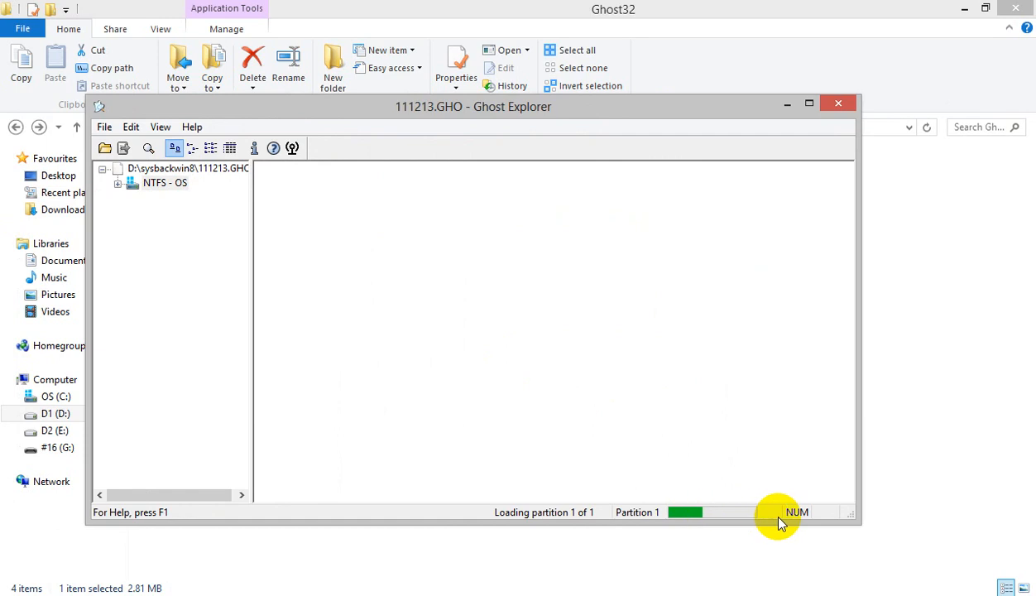
click(117, 184)
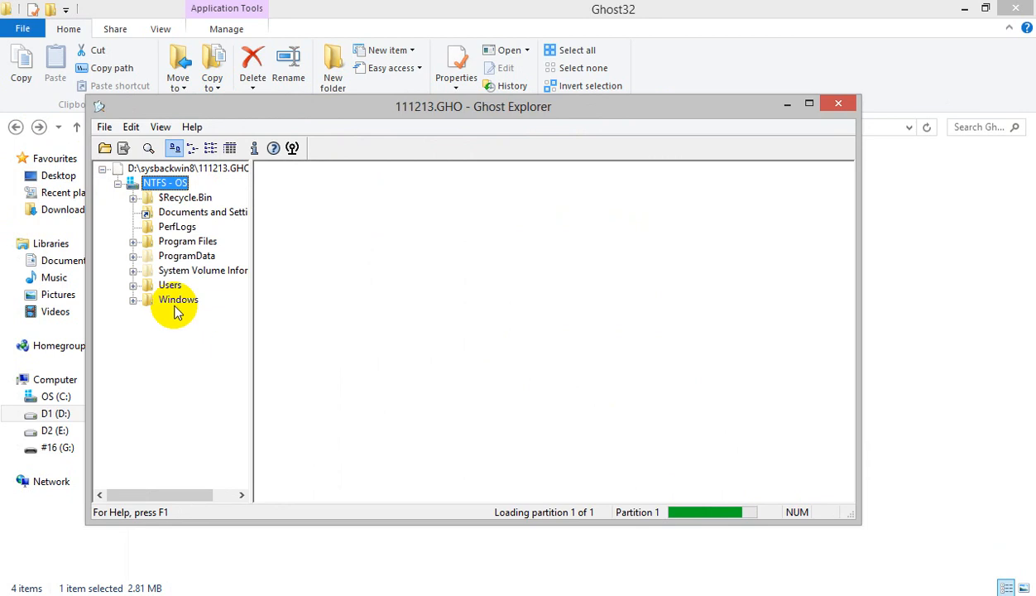
drag(296, 111, 489, 114)
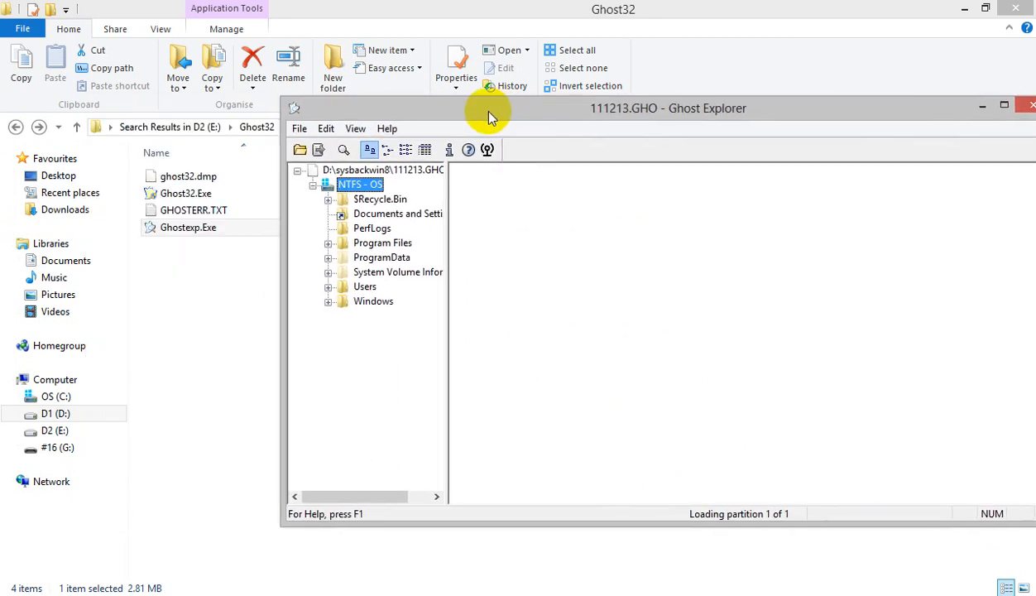
- Open the OS (C:) drive in File Explorer and return to Ghost Explorer to compare its contents with the image's
click(54, 397)
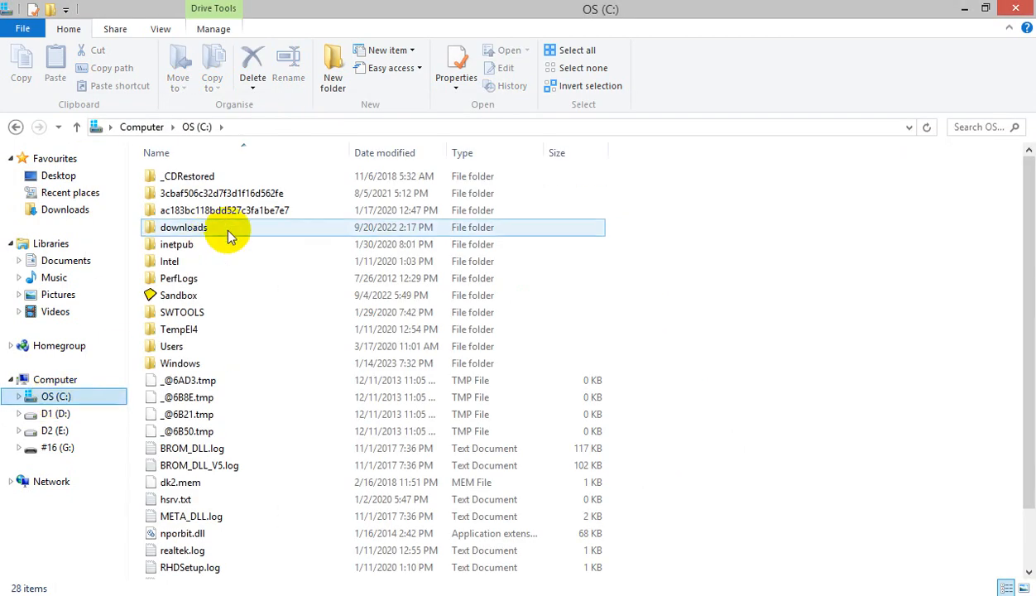
drag(1032, 209, 1018, 266)
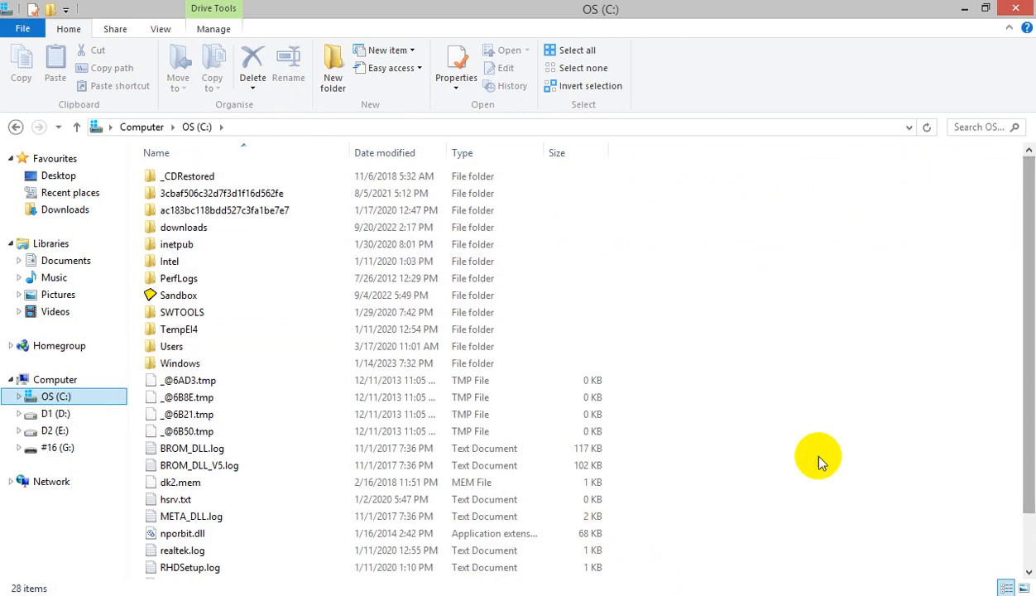
mouse_move(187, 559)
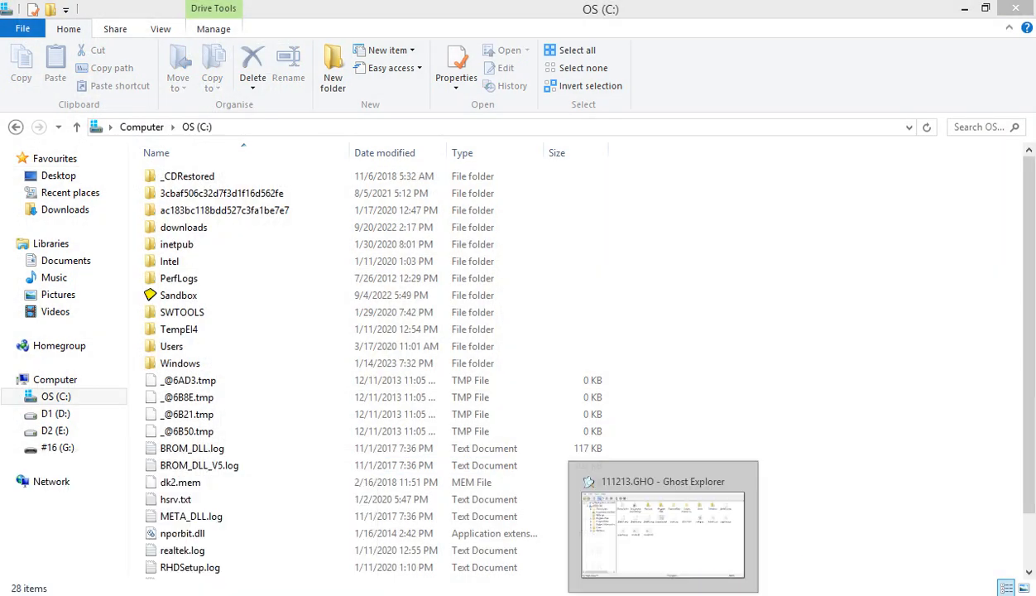
click(648, 505)
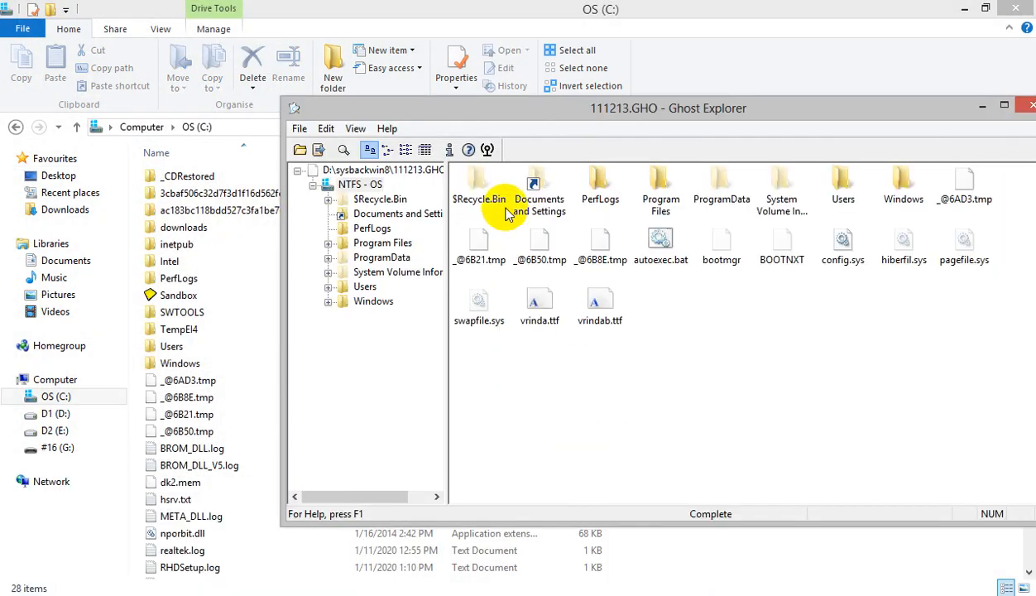
- Move the Ghost Explorer window clear of the screen edge and view the image's Documents and Settings and PerfLogs folders
drag(616, 116, 416, 110)
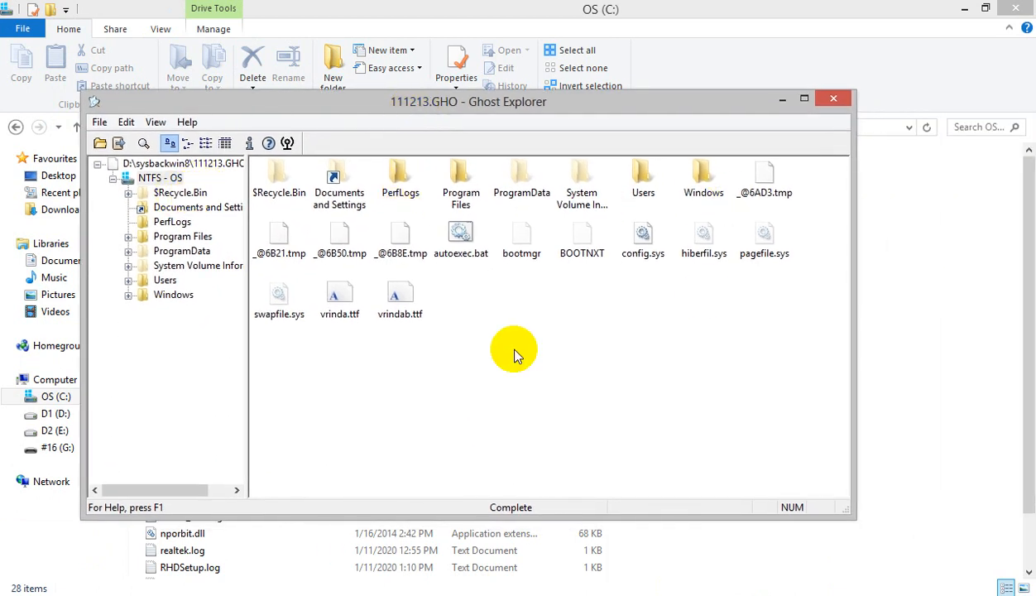
click(198, 209)
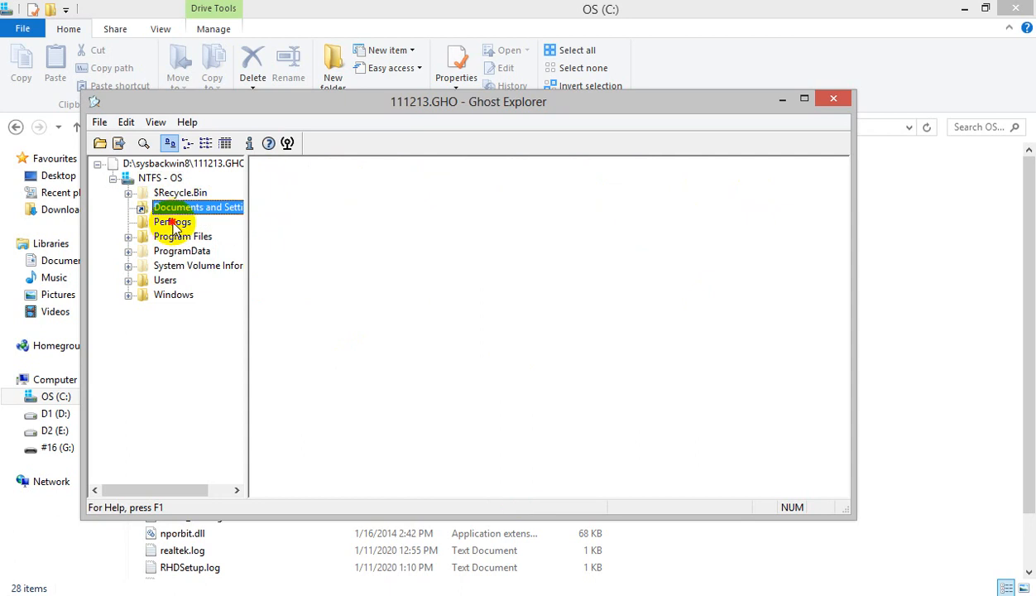
click(174, 223)
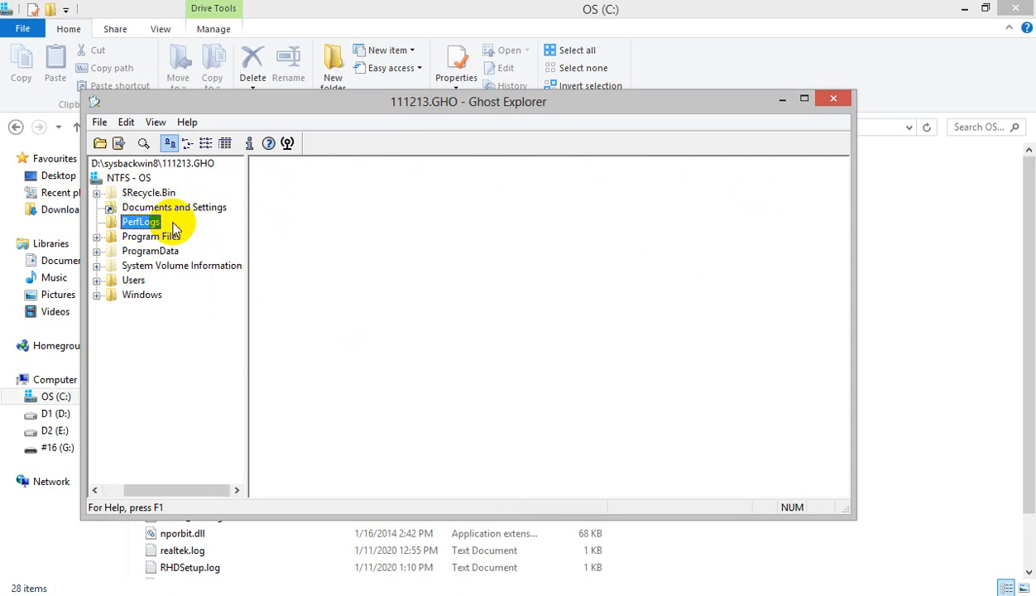
- Look through the application folders under the image's Program Files folder, collapse it again and close Ghost Explorer
click(97, 238)
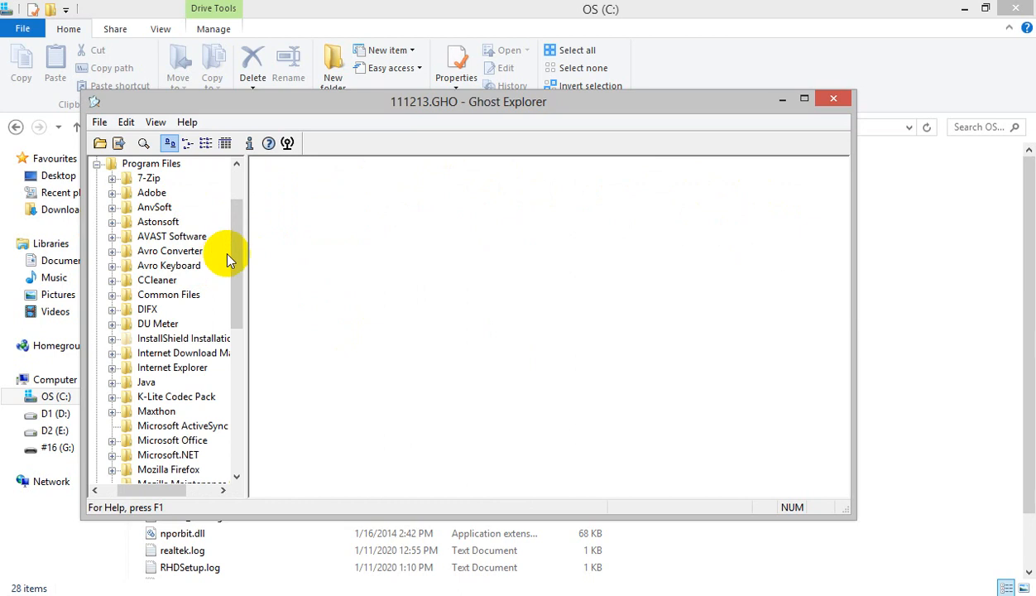
drag(238, 254, 233, 296)
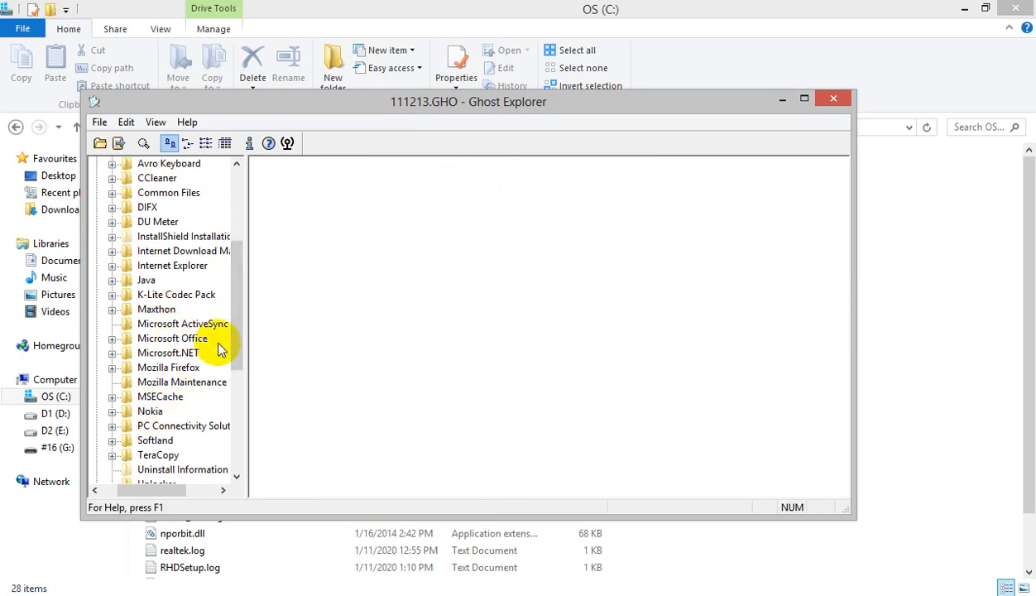
drag(238, 295, 245, 383)
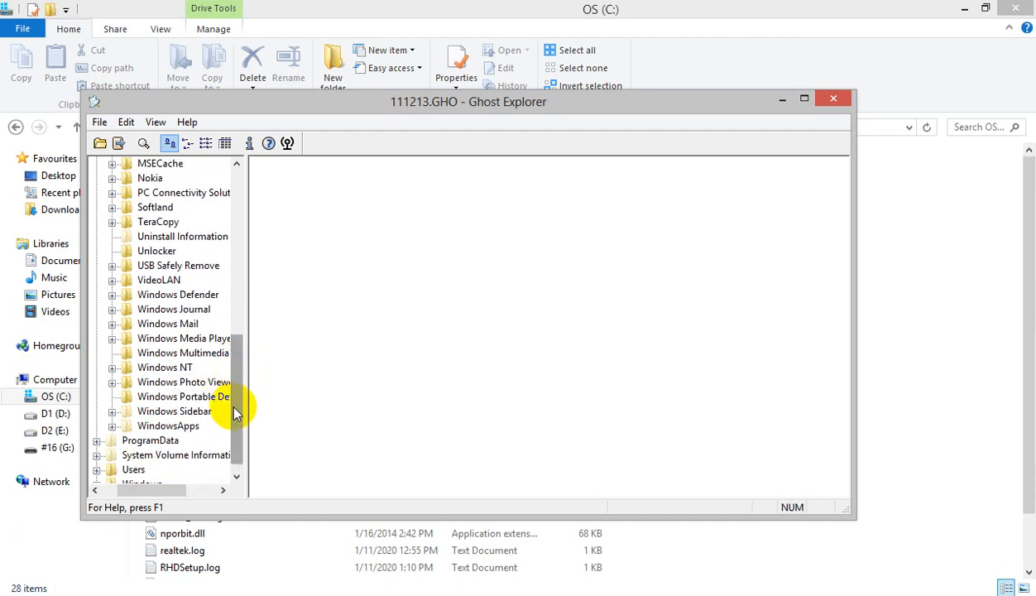
drag(236, 401, 243, 254)
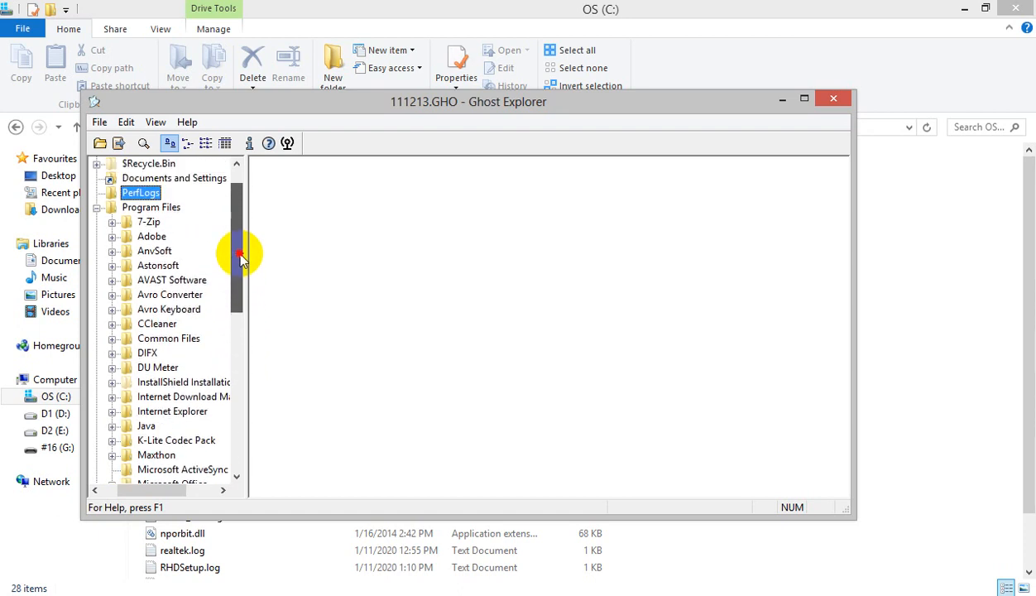
click(97, 211)
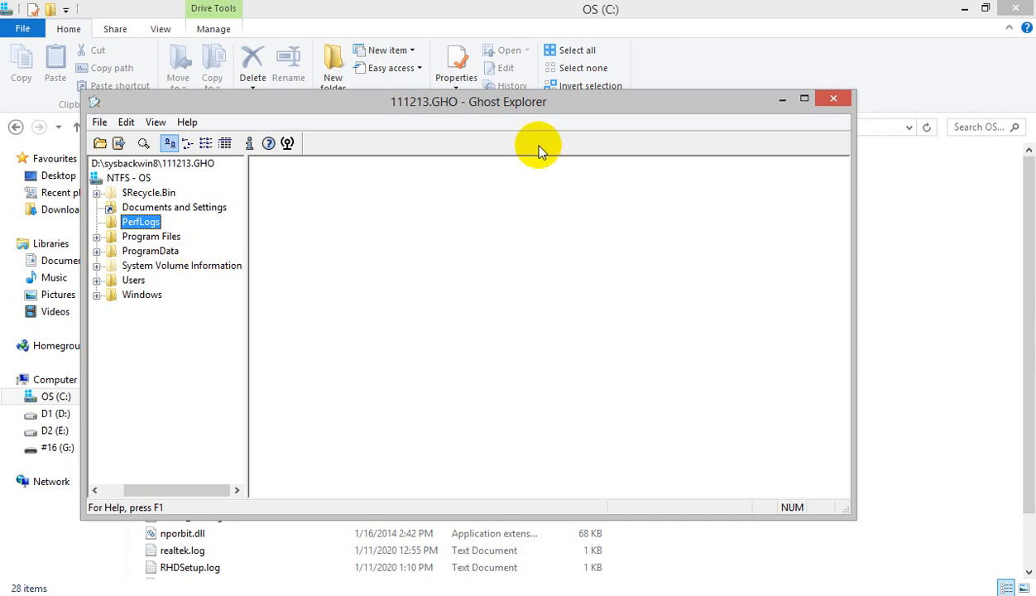
click(834, 98)
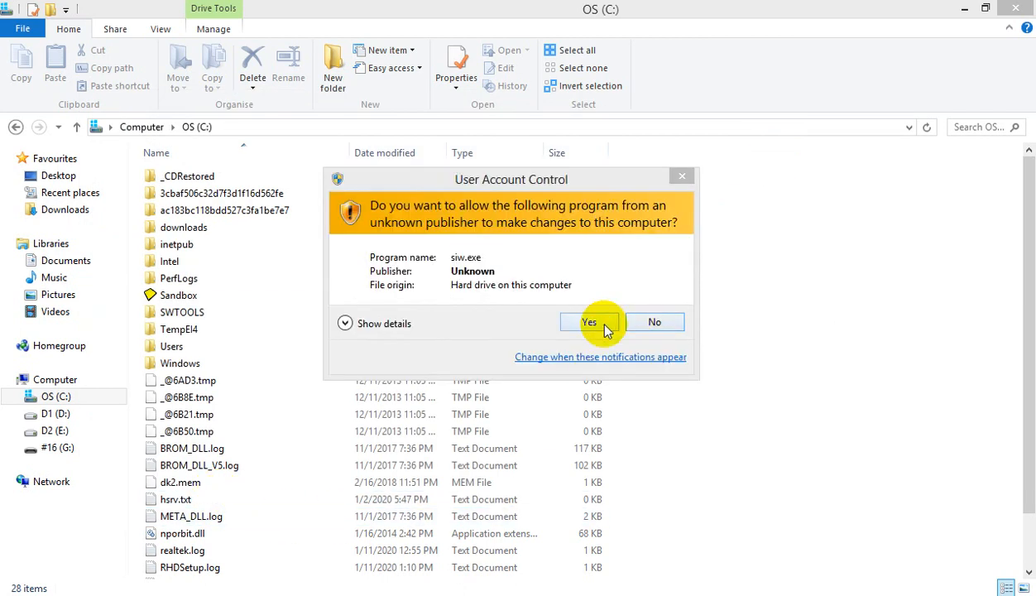
- Allow siw.exe to run and open the Operating System information in System Information for Windows
click(590, 322)
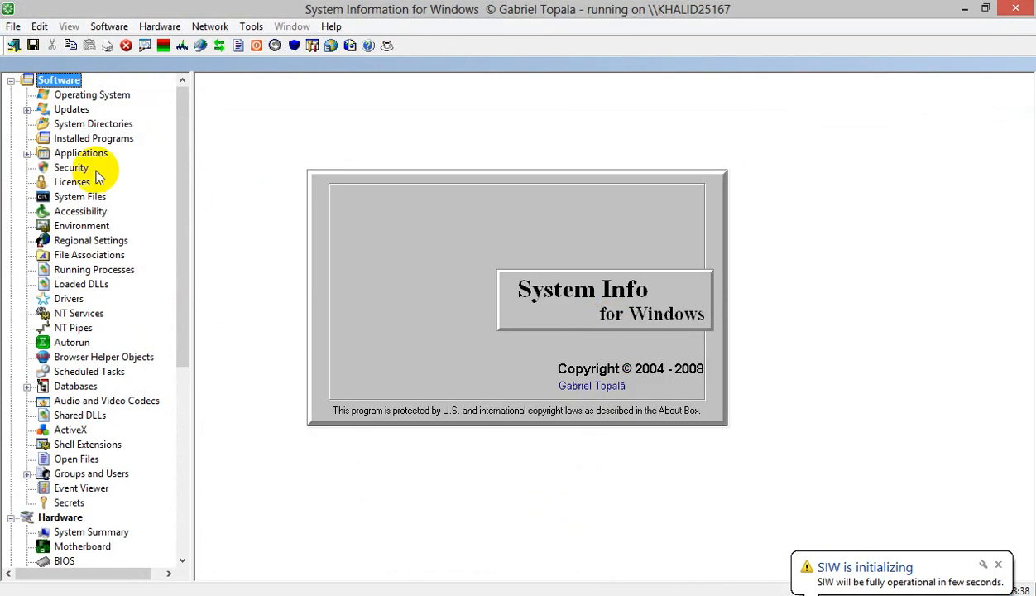
click(87, 97)
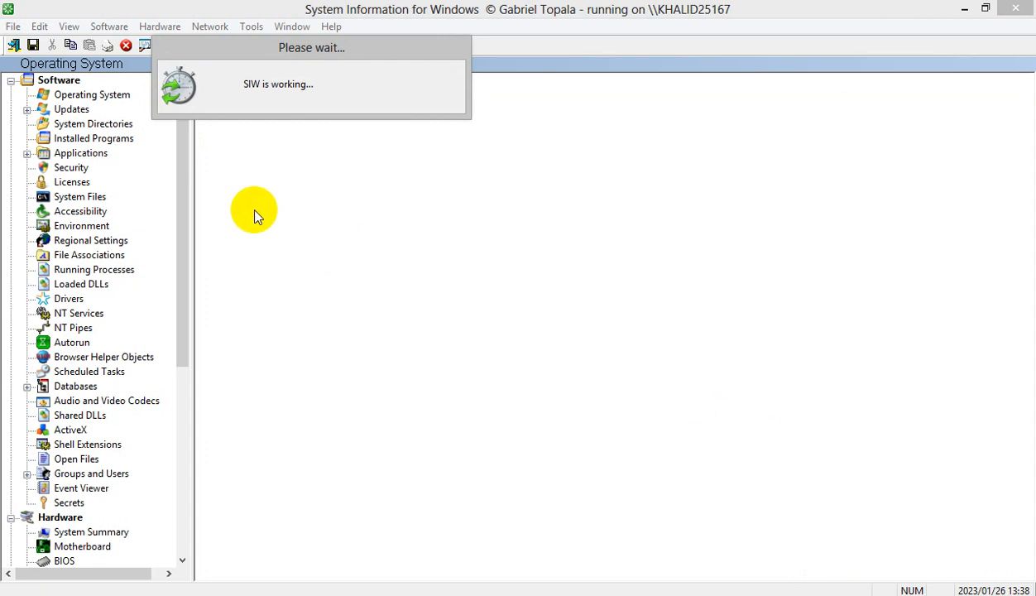
click(122, 98)
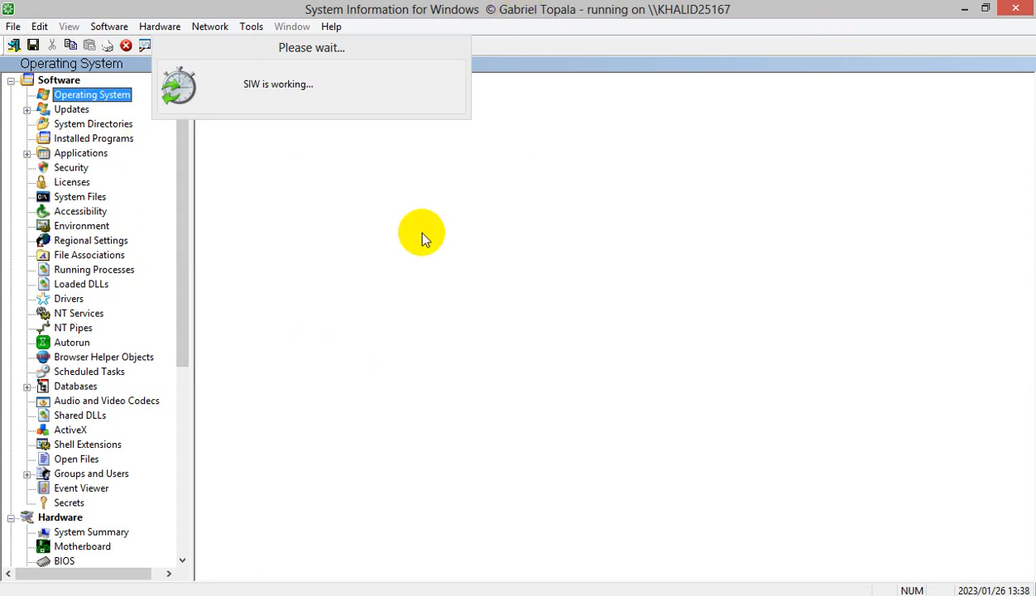
- Try to close the System Information window while it is still working, minimising and restoring it in between
right_click(255, 594)
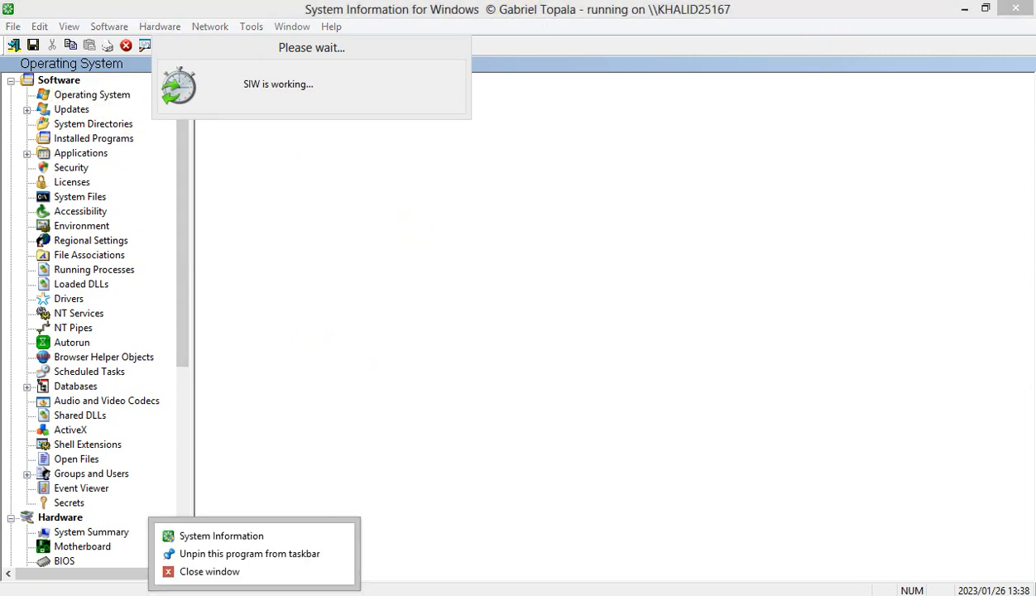
click(247, 579)
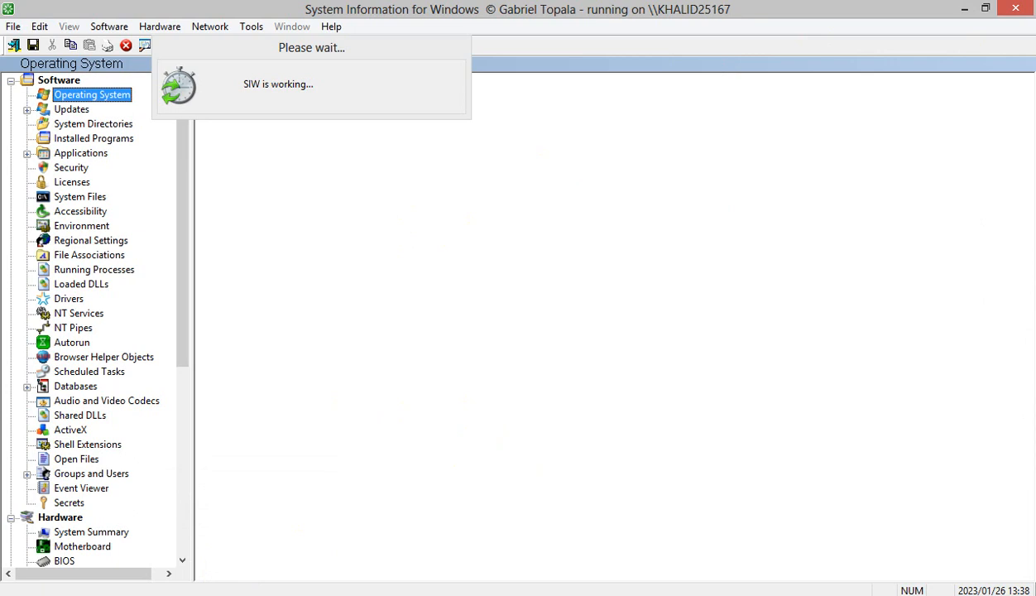
click(965, 8)
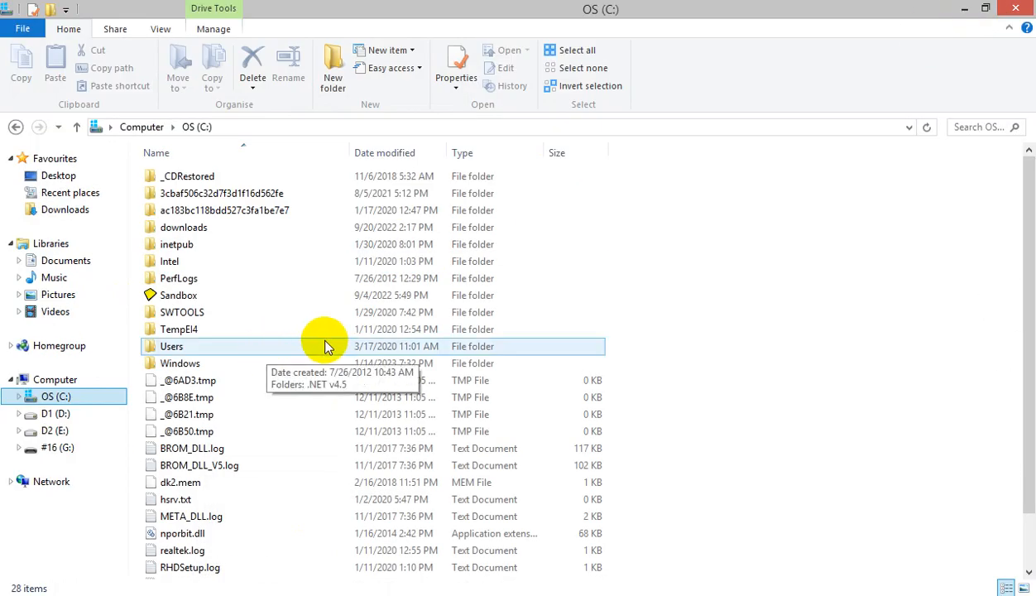
click(290, 594)
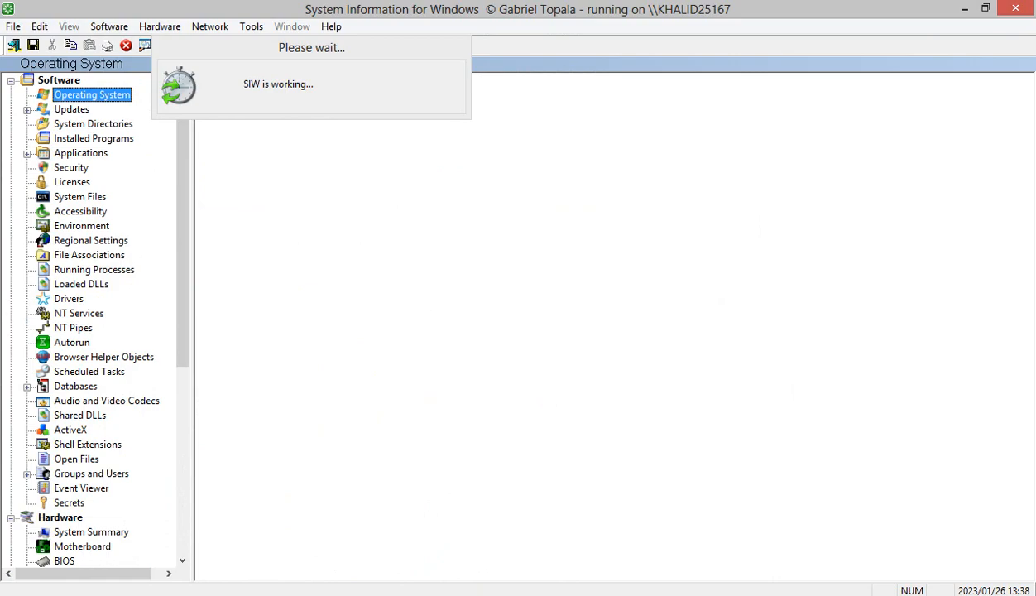
click(289, 594)
click(289, 594)
right_click(254, 592)
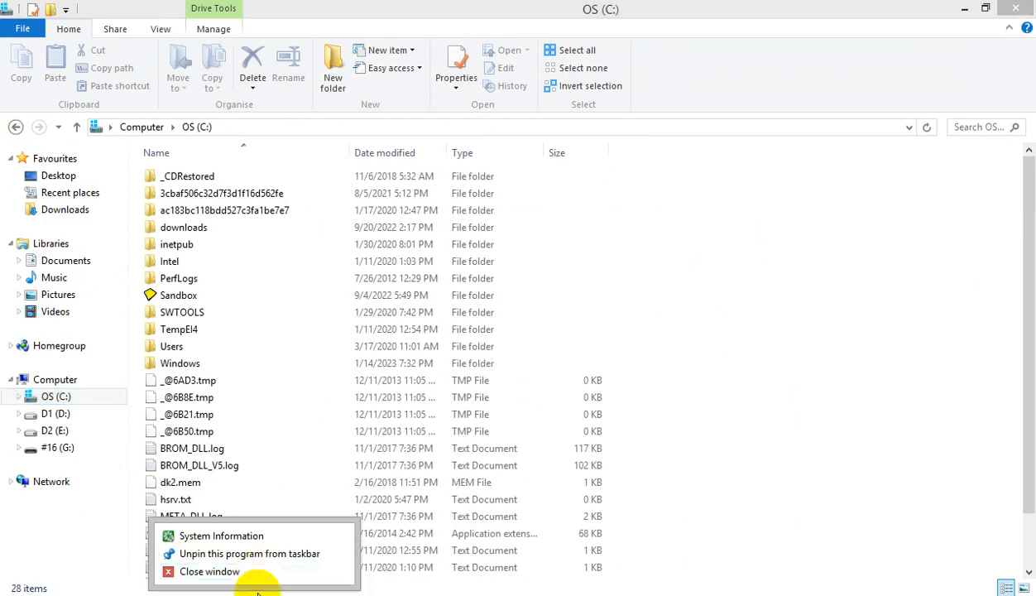
click(262, 576)
- Return to System Information and examine the computer name, installation time and boot time in the Operating System details
click(255, 593)
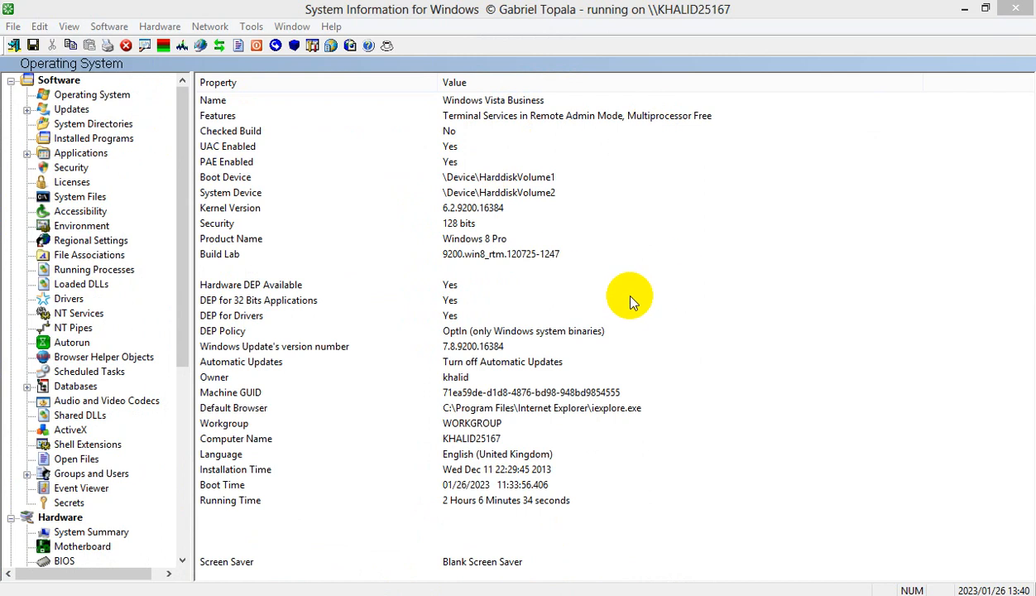
click(469, 438)
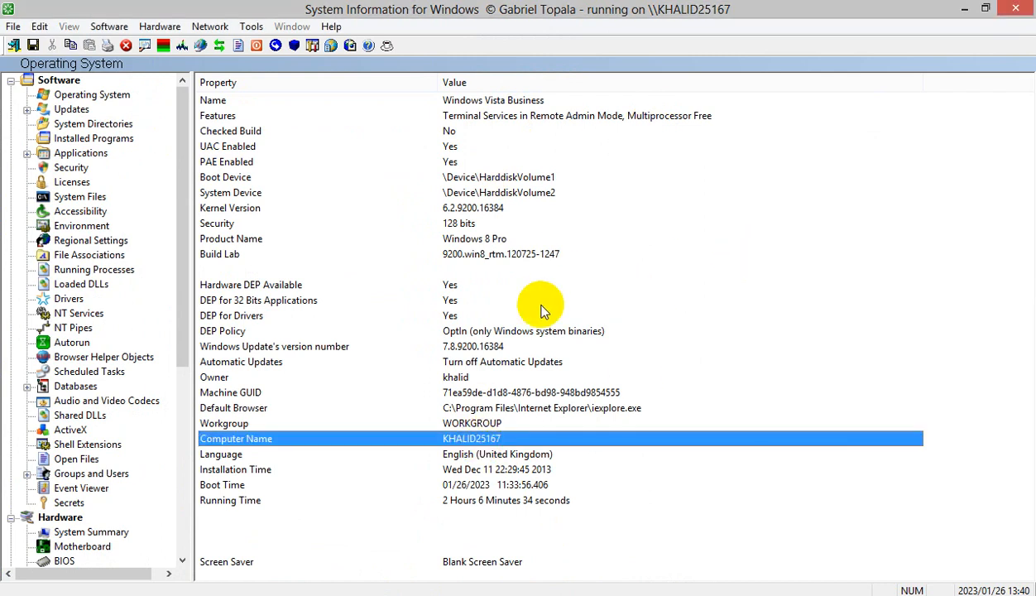
click(477, 487)
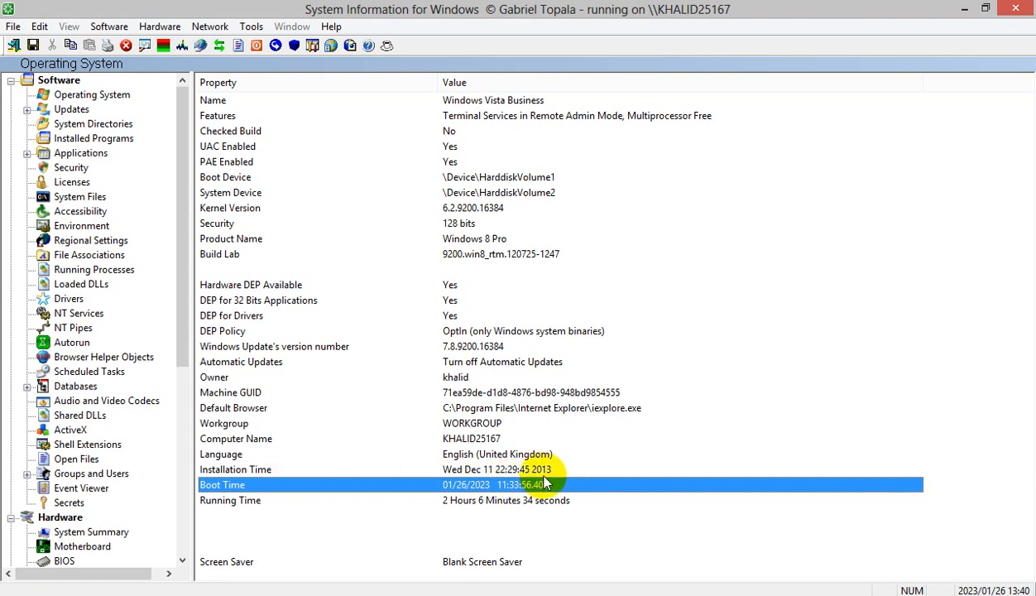
click(259, 470)
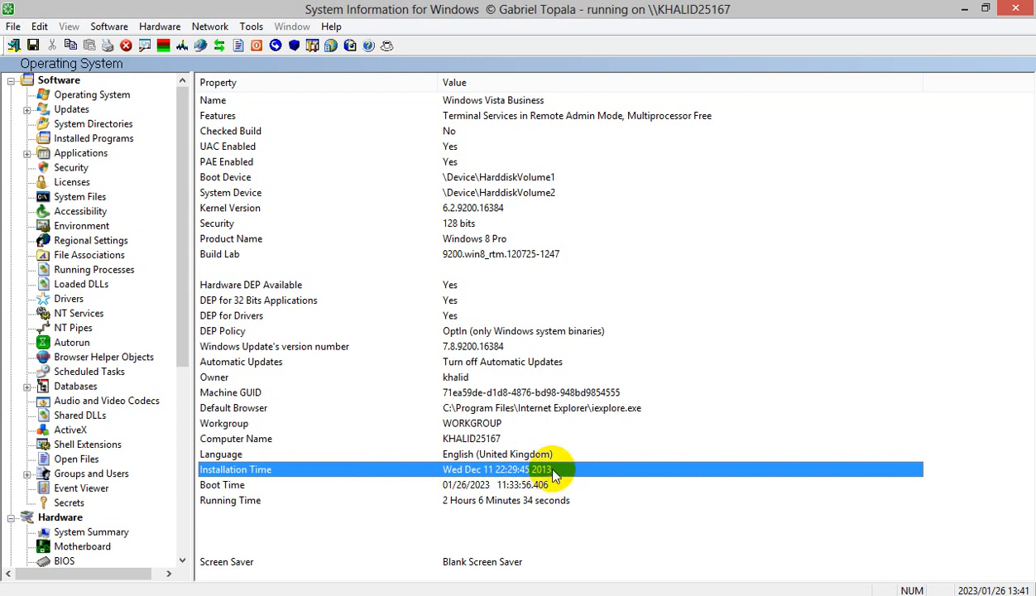
click(476, 487)
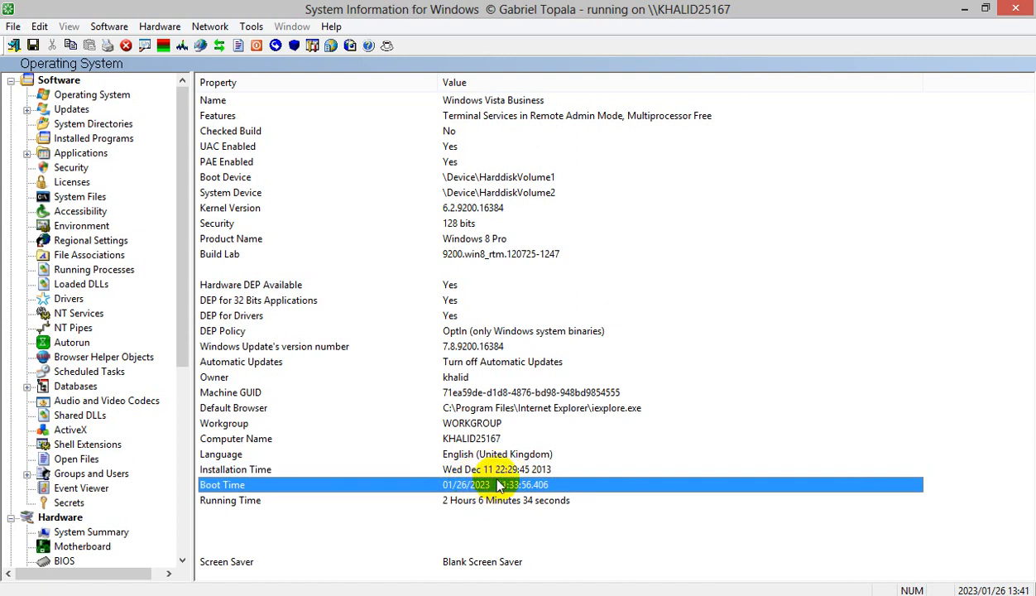
click(499, 474)
click(482, 489)
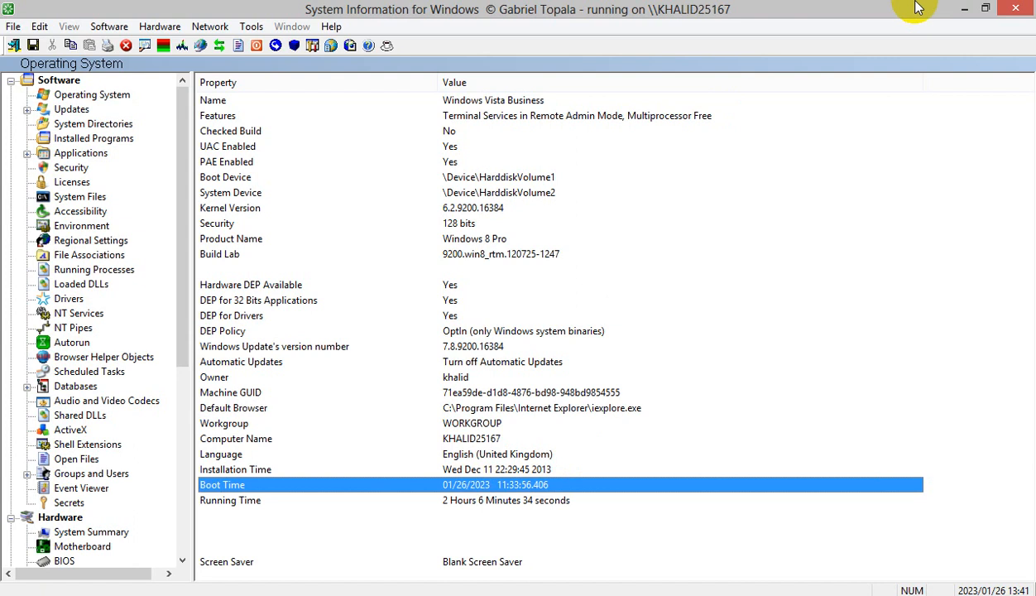
- Minimise the System Information window and close Task Manager to return to the OS (C:) folder window
click(967, 13)
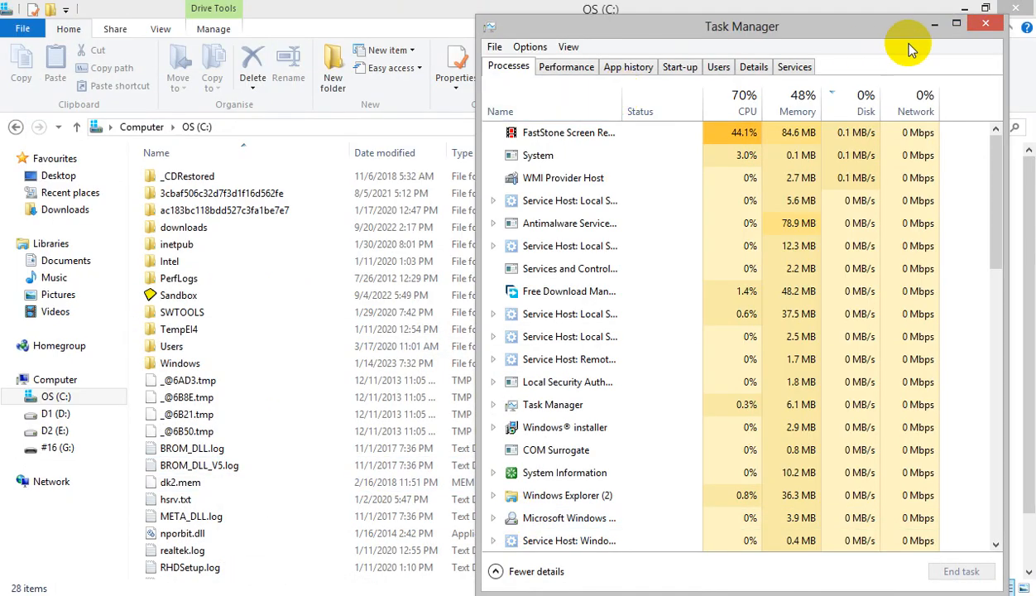
click(985, 26)
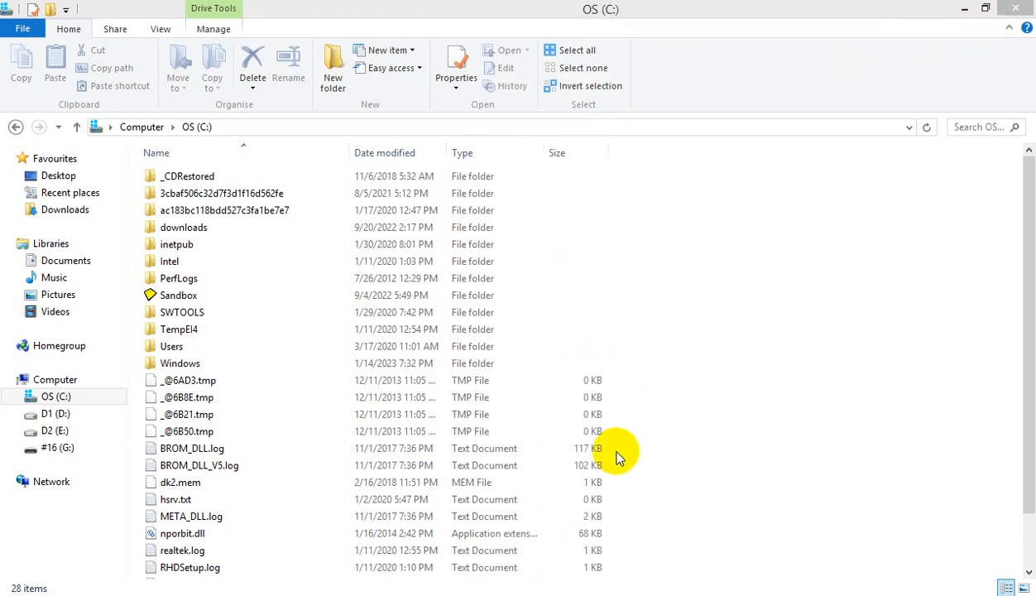